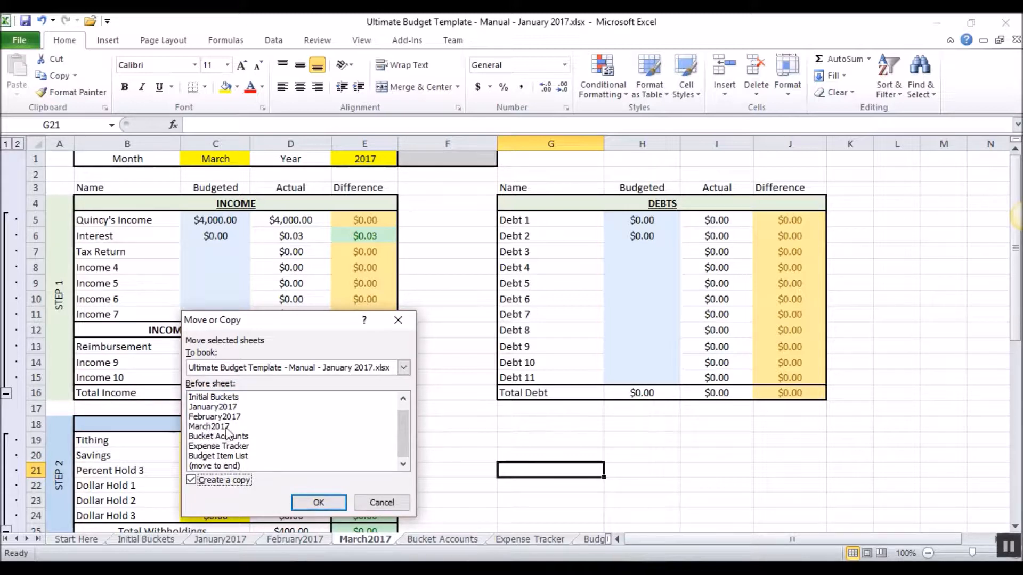
Step: Create a copy of the March2017 sheet before Bucket Accounts and rename the copy April2017
click(212, 437)
click(319, 502)
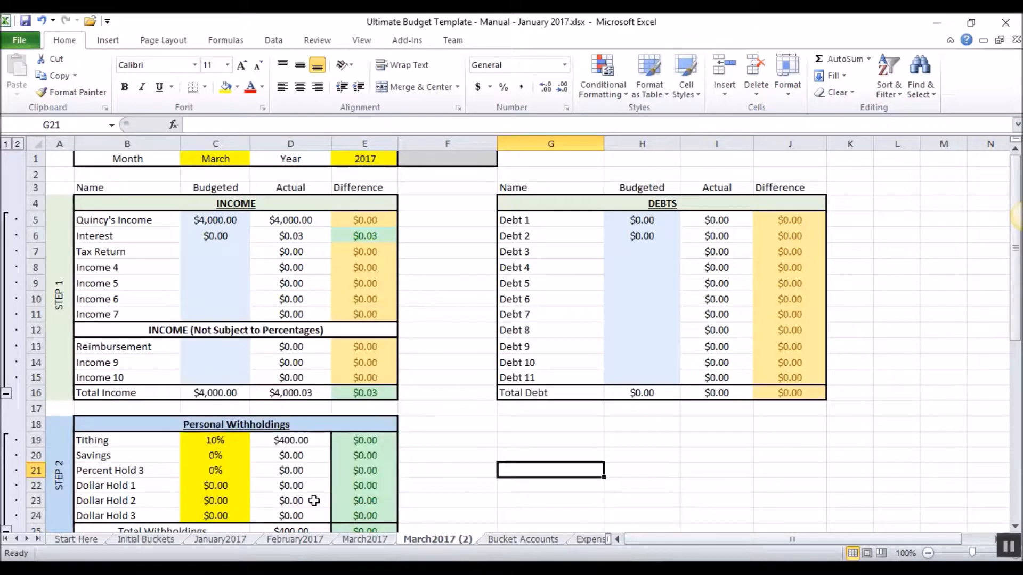
right_click(433, 538)
click(363, 407)
drag(432, 539, 406, 533)
text(April)
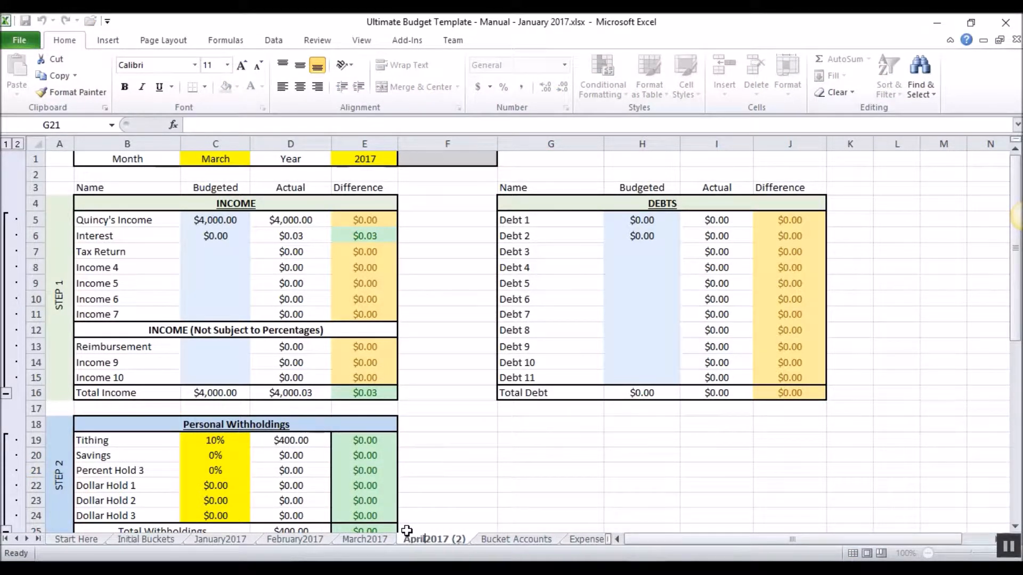
drag(448, 540, 468, 539)
key(BackSpace)
key(Return)
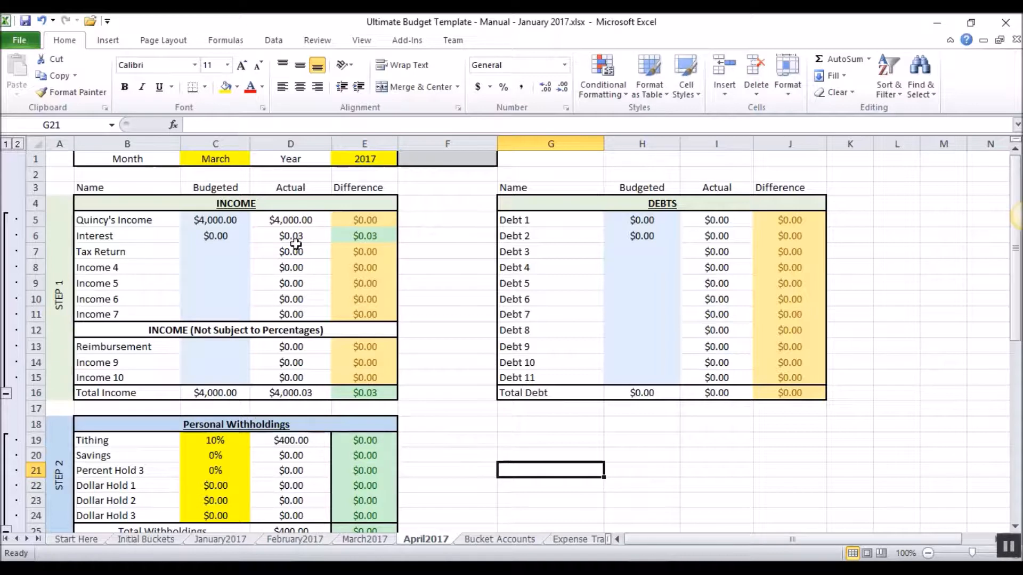
Step: Set the month in cell C1 of the April2017 sheet to April
click(211, 158)
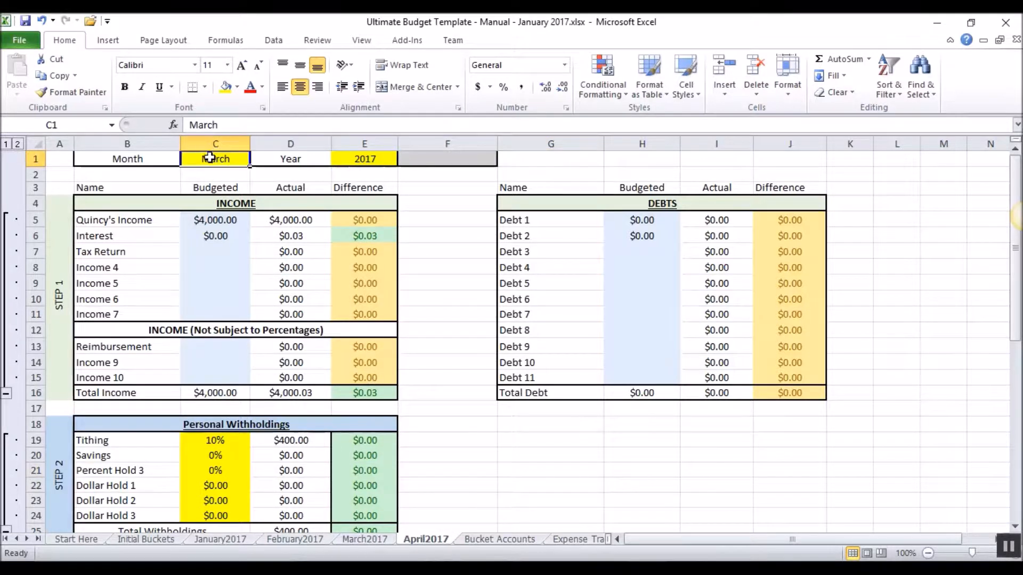
text(Apri;)
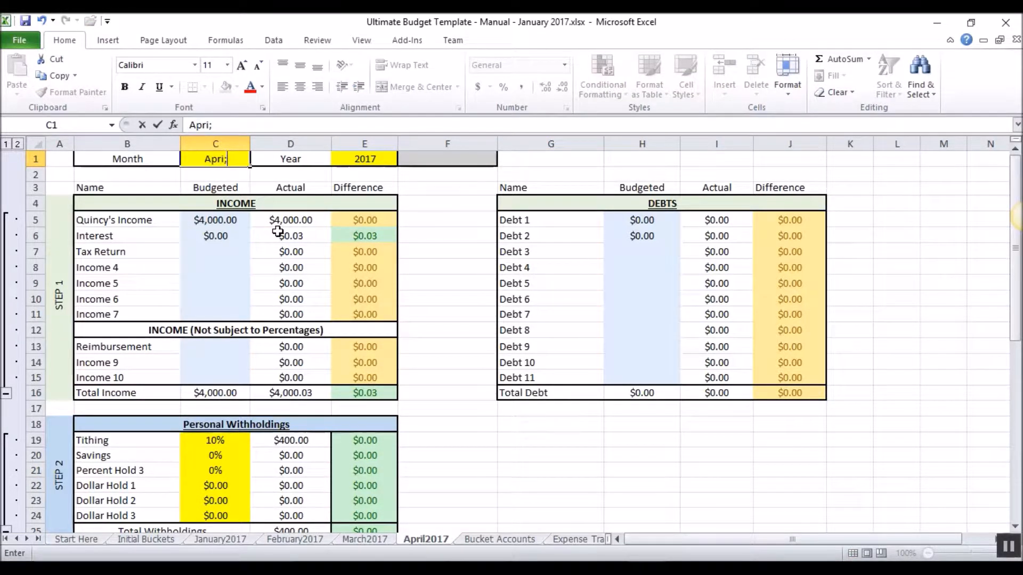
text(l)
key(Return)
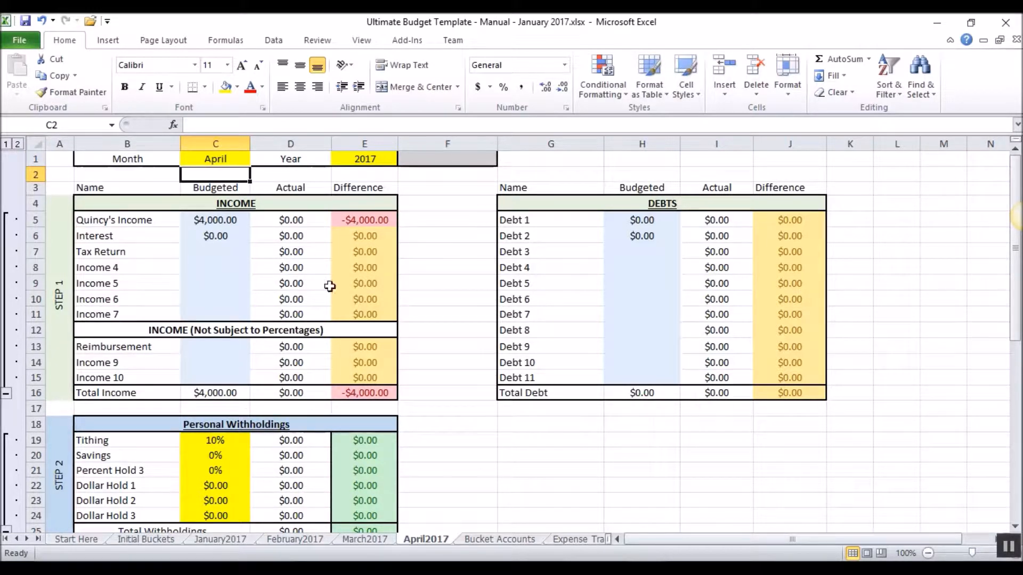
Step: Switch to Calculator and add 800 and 2000
scroll(331, 285, down, 2)
scroll(346, 346, down, 2)
scroll(314, 426, up, 4)
key(alt+Tab)
click(534, 378)
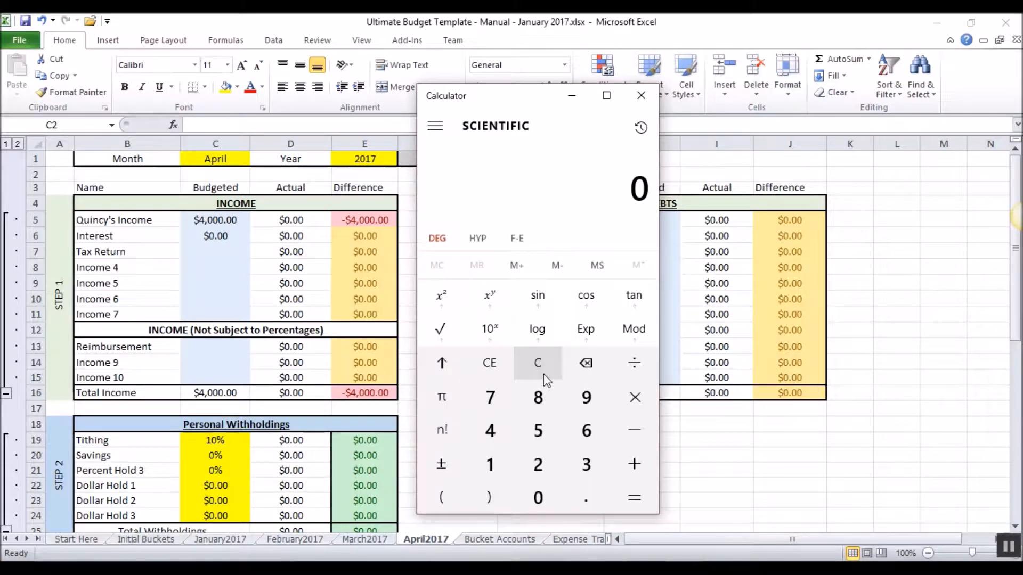
text(800+20)
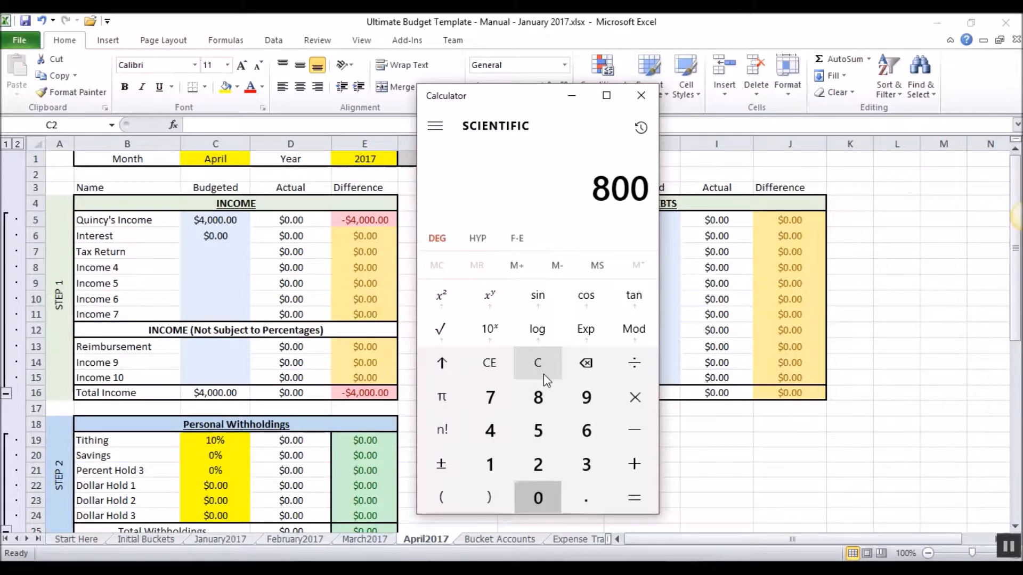
text(00)
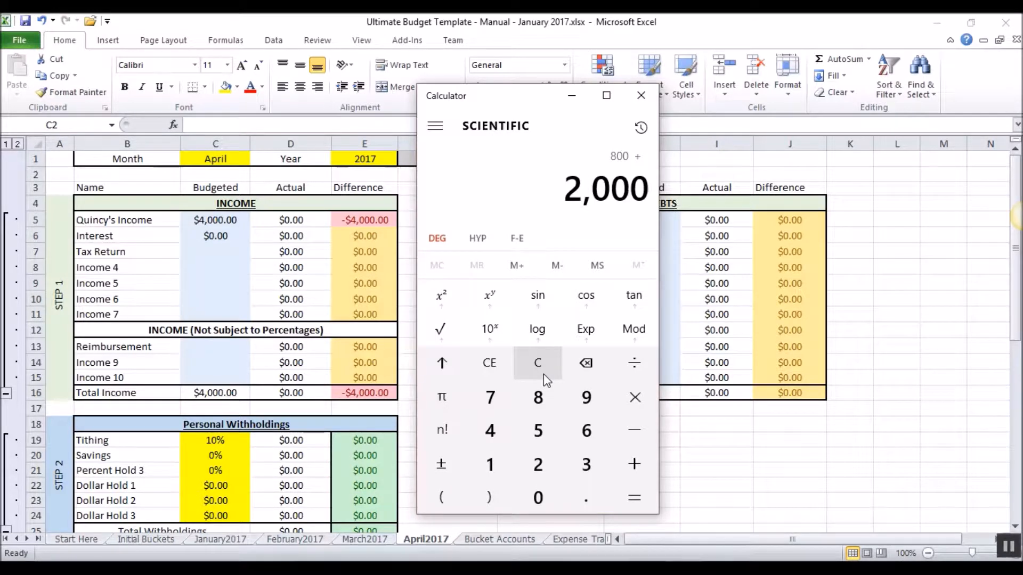
key(Return)
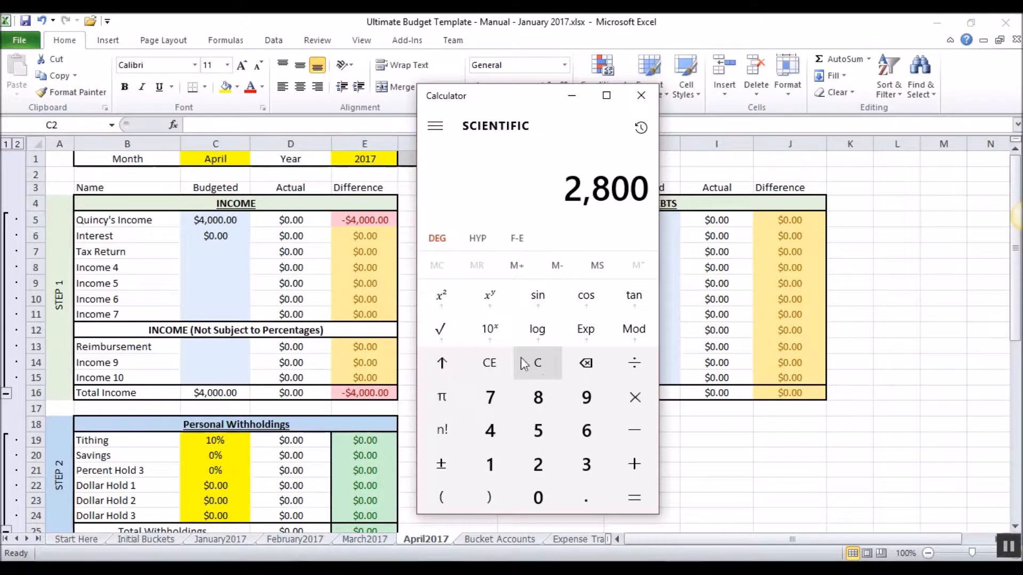
Step: Set the budgeted amount of the first income row (C5) on the April2017 sheet to 2800
click(228, 223)
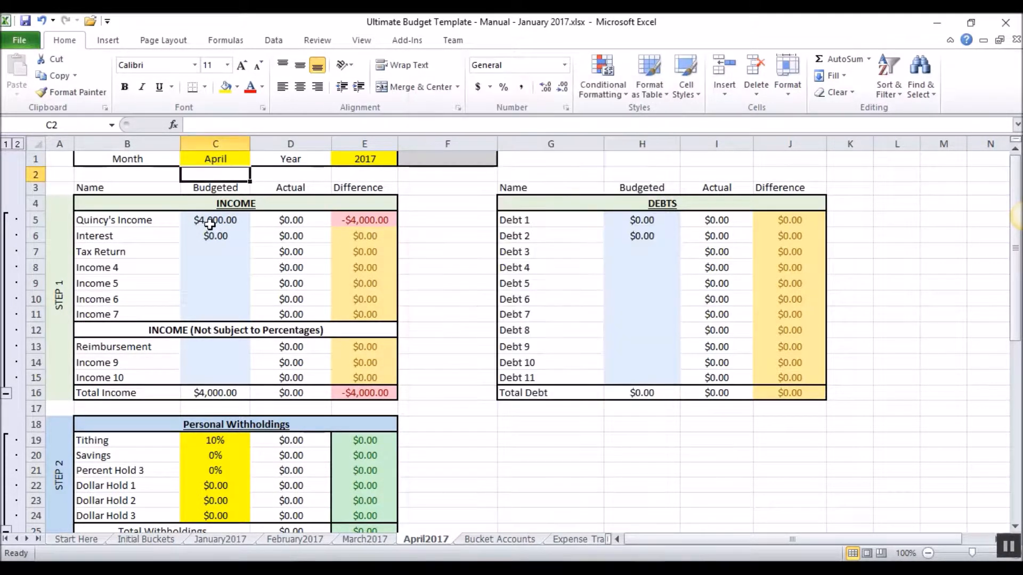
text(2,800)
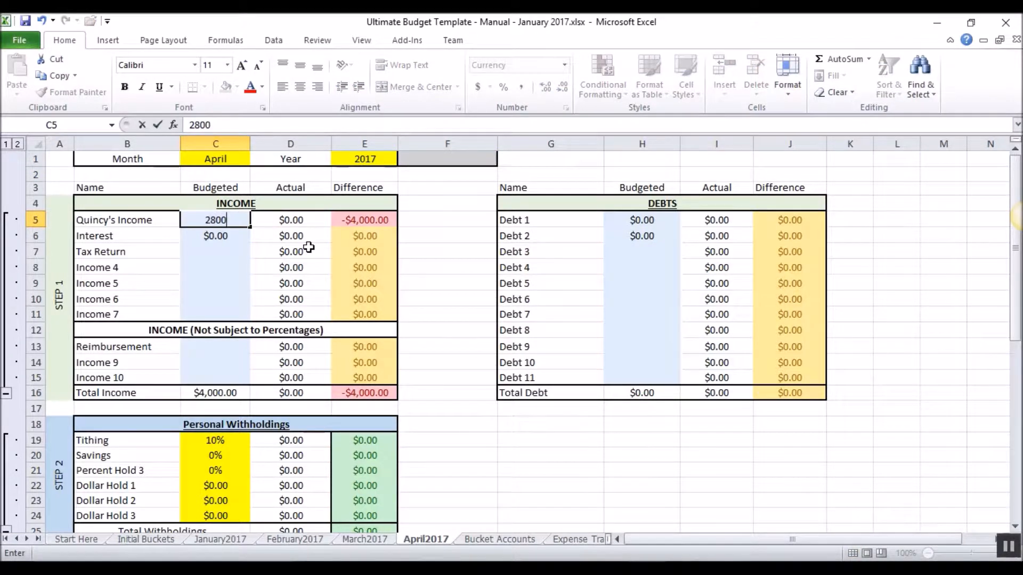
key(Return)
Step: Set the budgeted amount for Vacation under Bucket Account Expenses to 0
scroll(264, 341, down, 1)
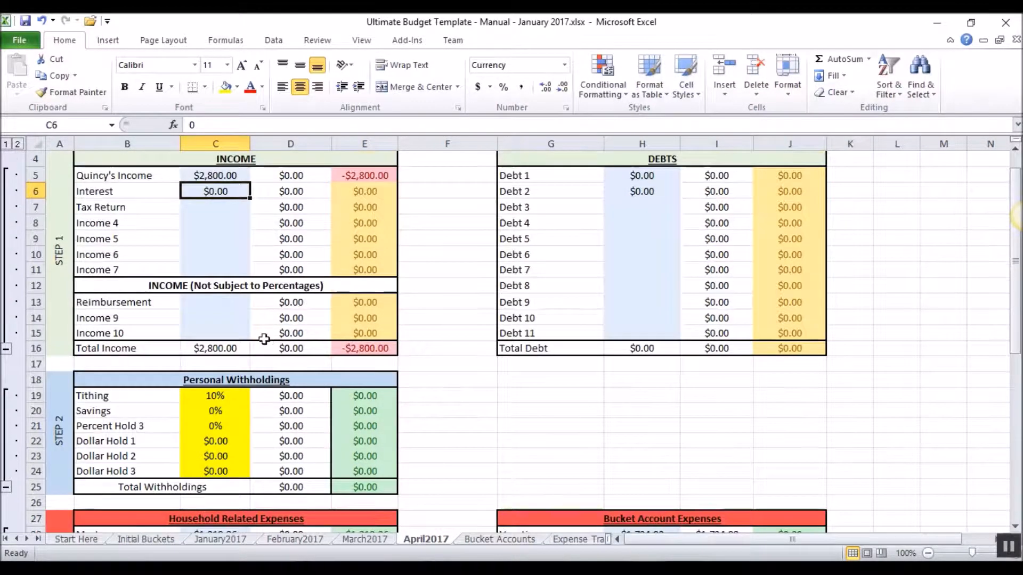
scroll(265, 336, up, 1)
scroll(265, 332, down, 3)
scroll(265, 332, down, 11)
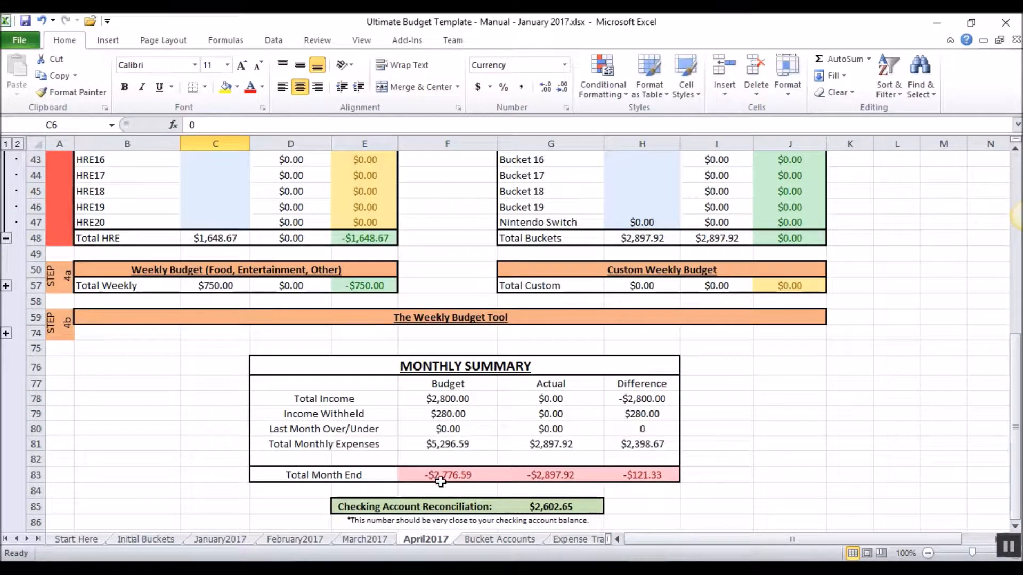
scroll(480, 450, up, 5)
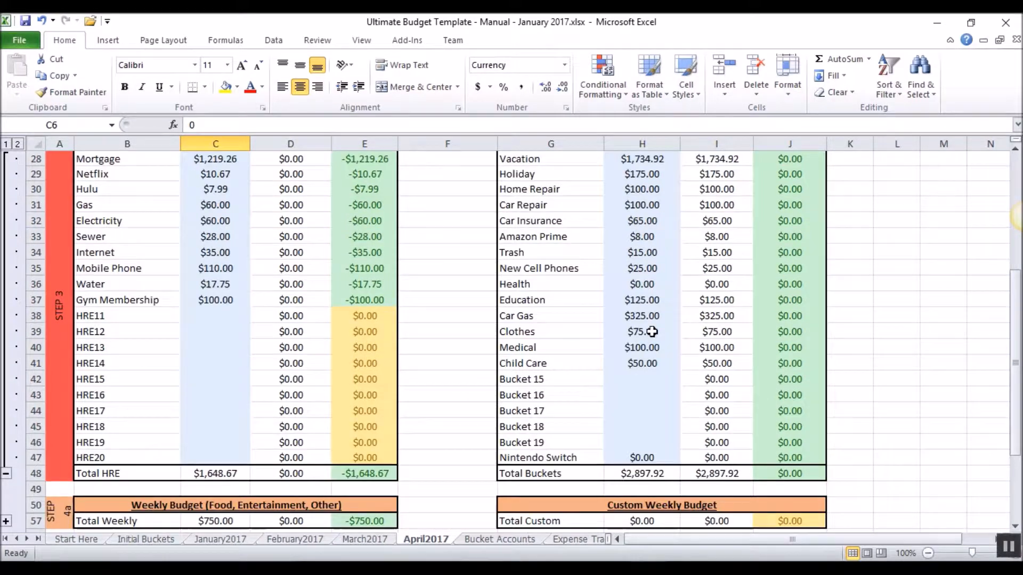
scroll(648, 341, up, 1)
click(643, 207)
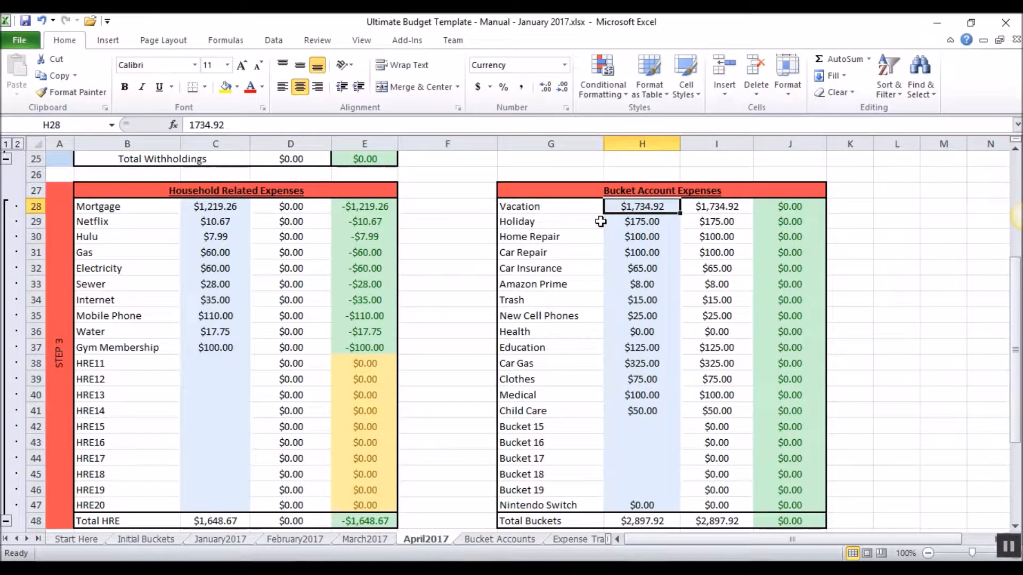
text(0)
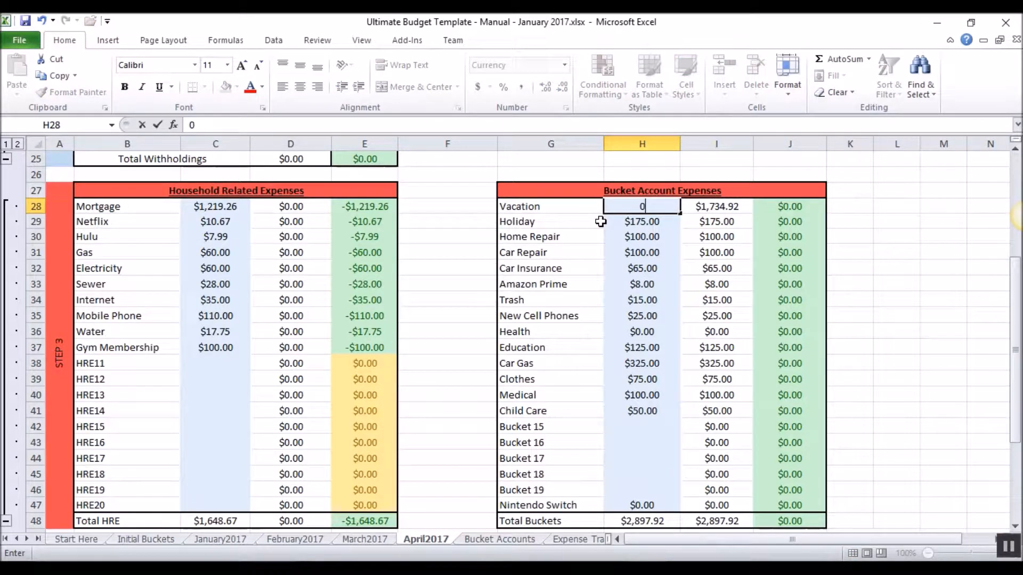
key(Return)
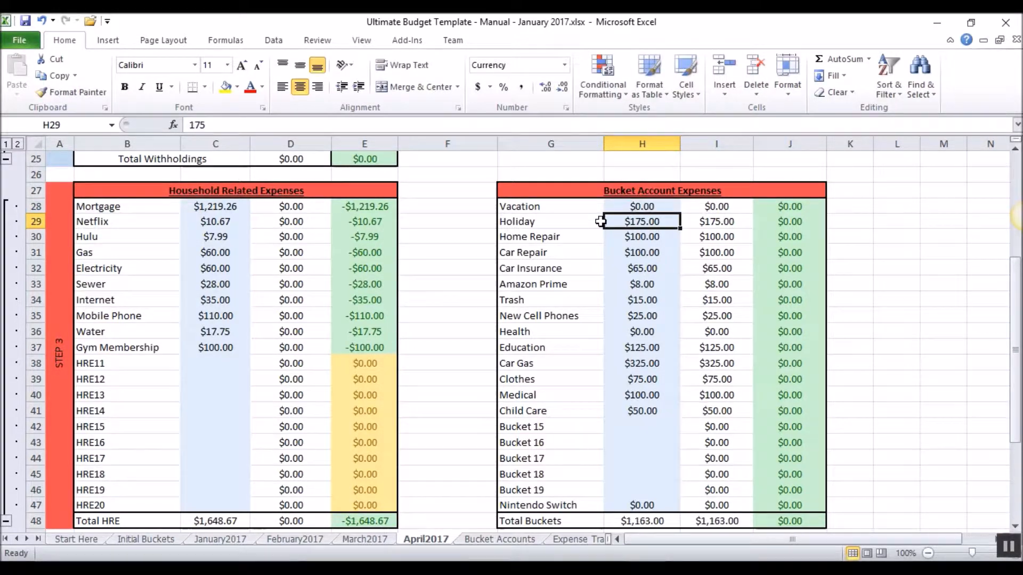
Step: Set the budgeted amounts for the Holiday, Home Repair and Car Repair buckets to 0
scroll(553, 277, down, 6)
scroll(553, 307, down, 1)
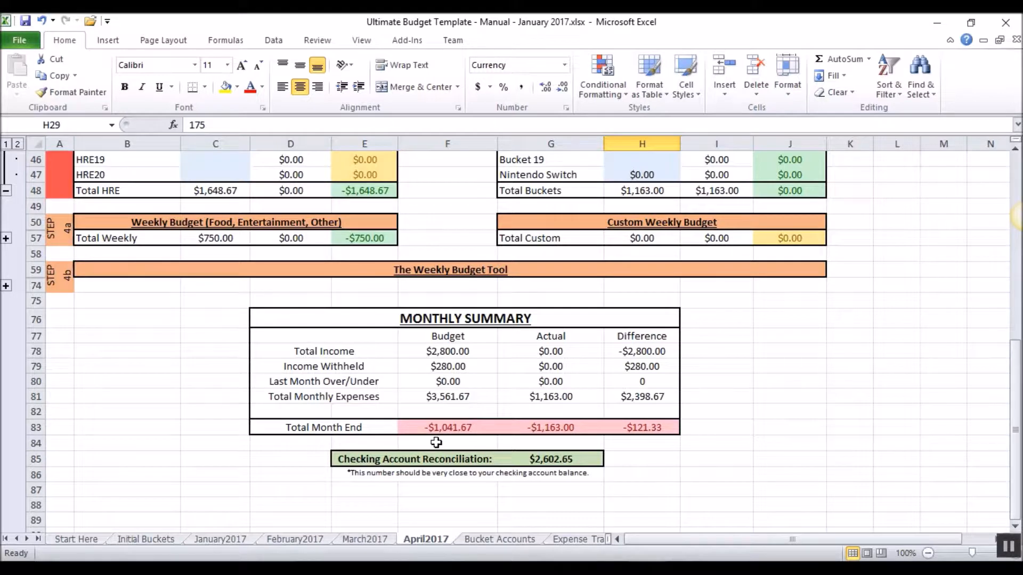
scroll(436, 443, up, 9)
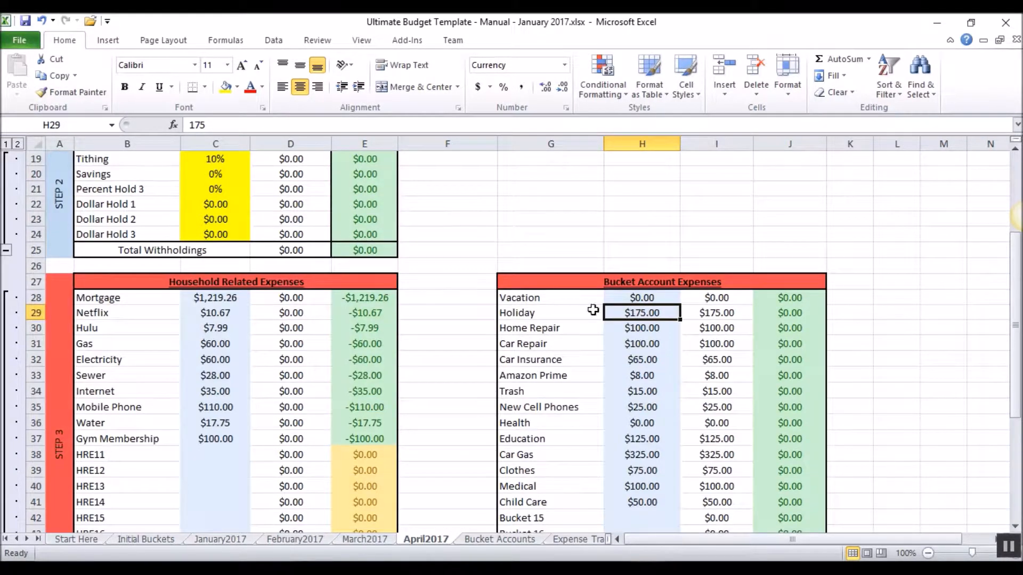
text(0)
key(Return)
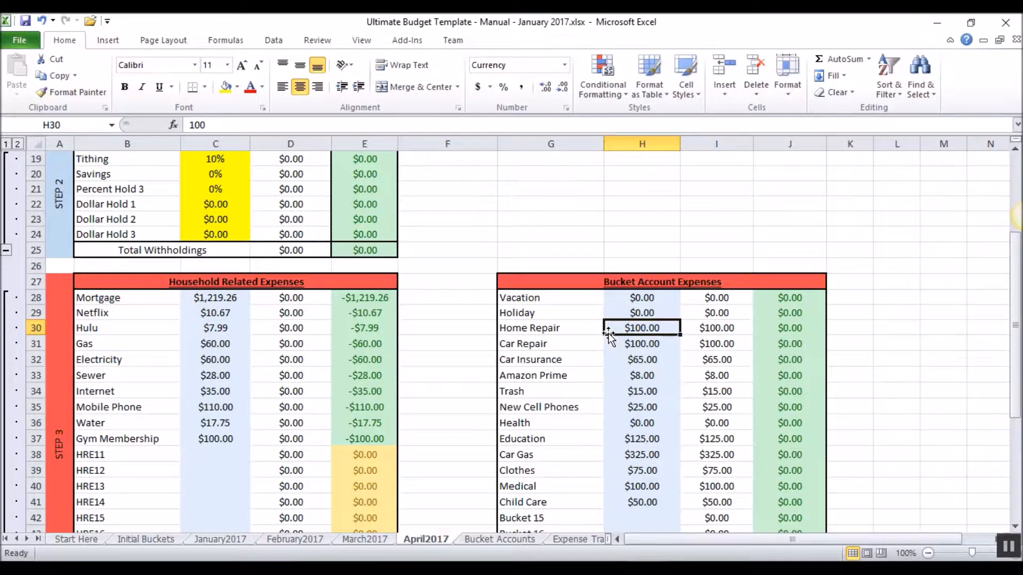
text(0)
key(Return)
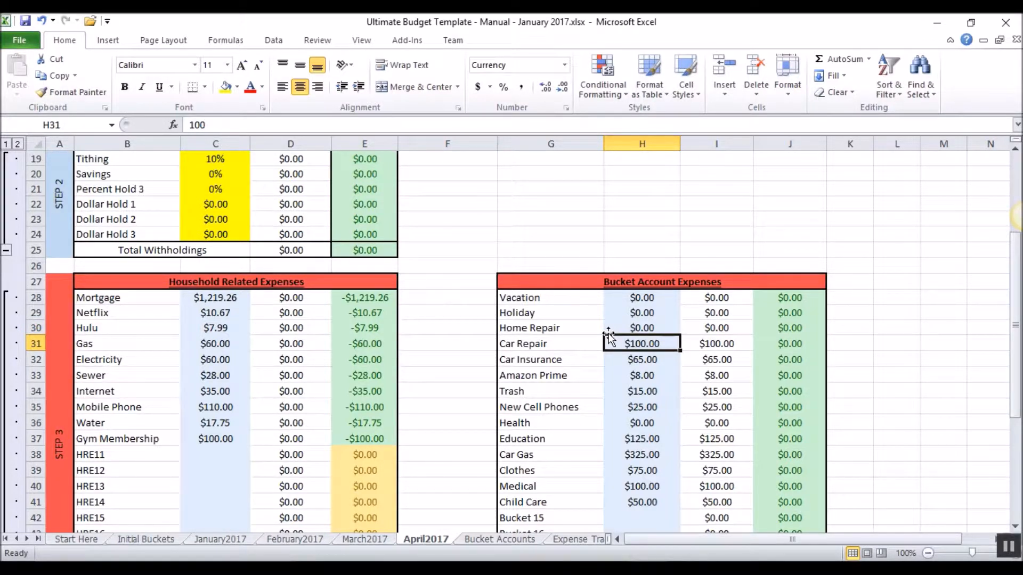
text(0)
key(Return)
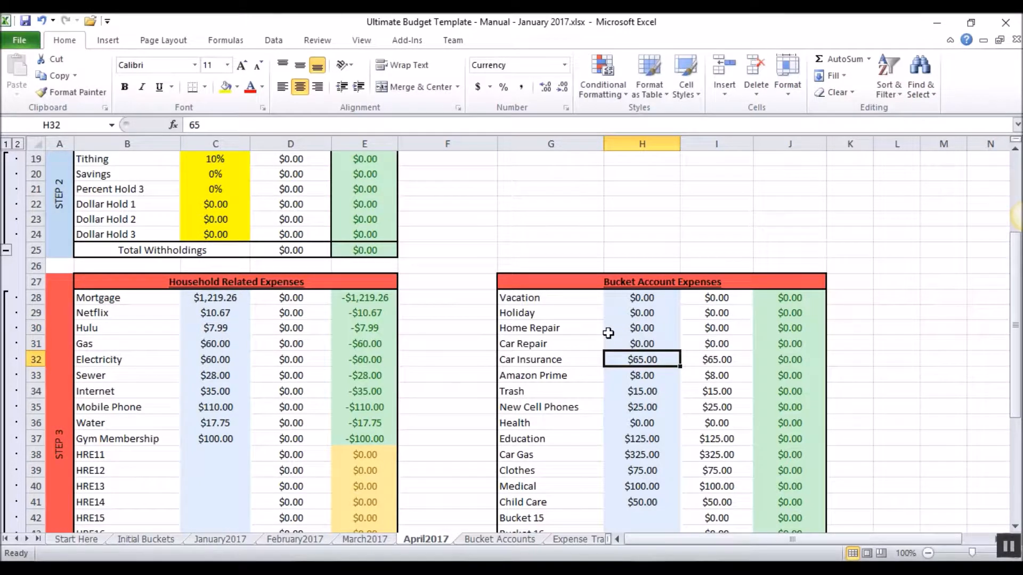
Step: Set the budgeted amount for the New Cell Phones bucket to 0
key(Return)
key(Return)
key(Return)
text(0)
key(Return)
Step: Set the budgeted amount for the Car Gas bucket to 150
key(Return)
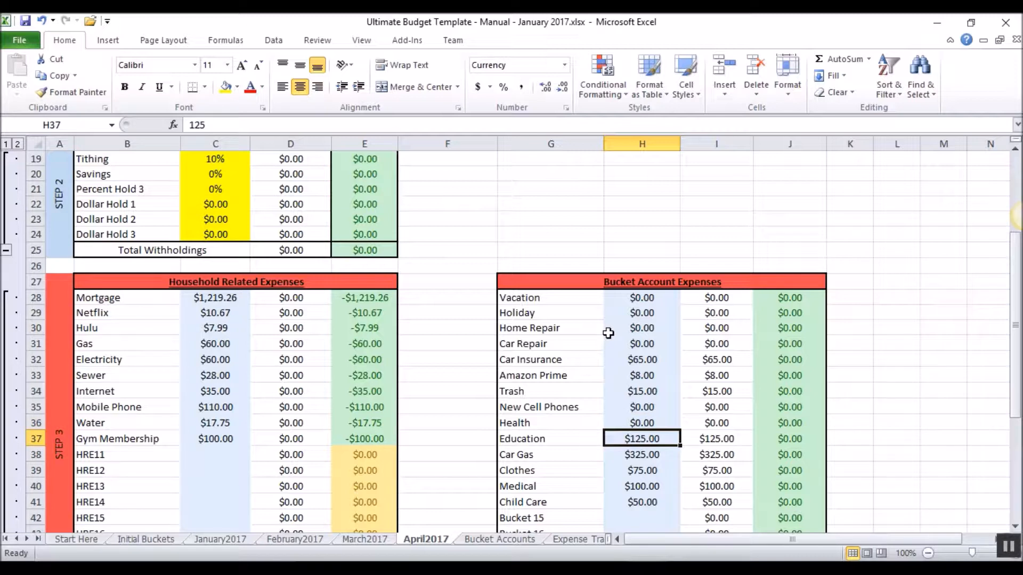
key(Return)
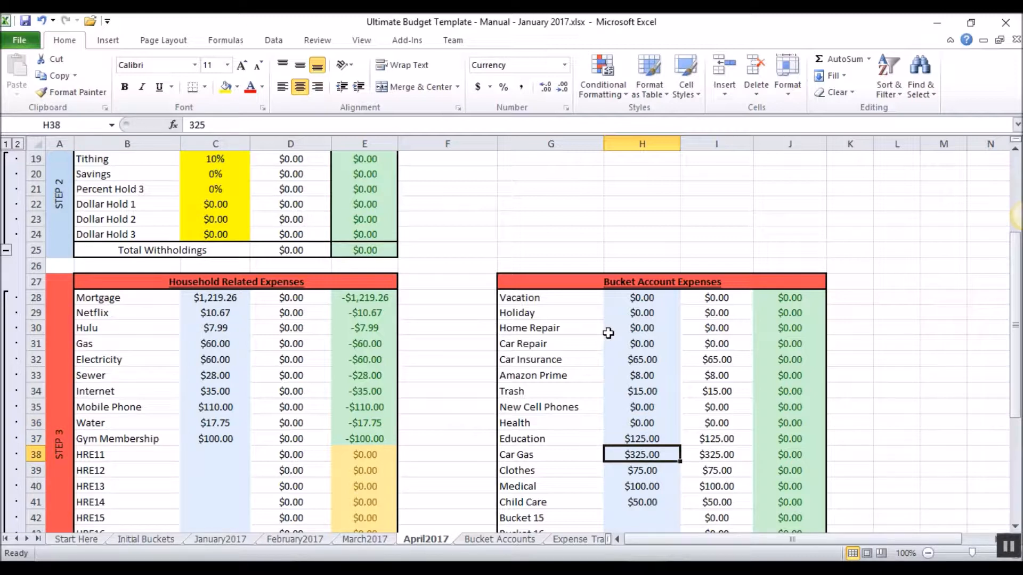
text(150)
key(Return)
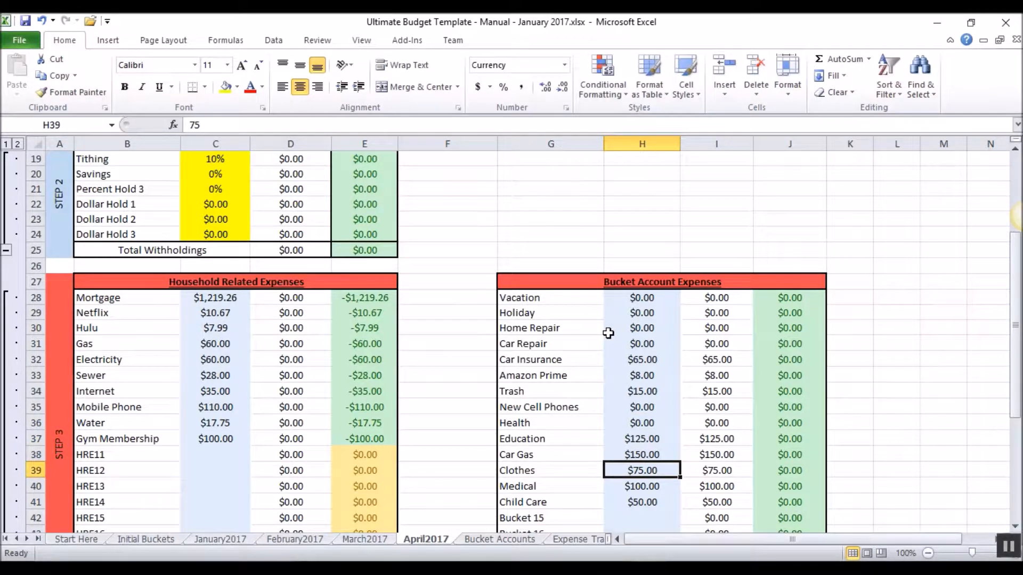
Step: Set the budgeted amounts for the Clothes and Medical buckets to 0
text(0)
key(Return)
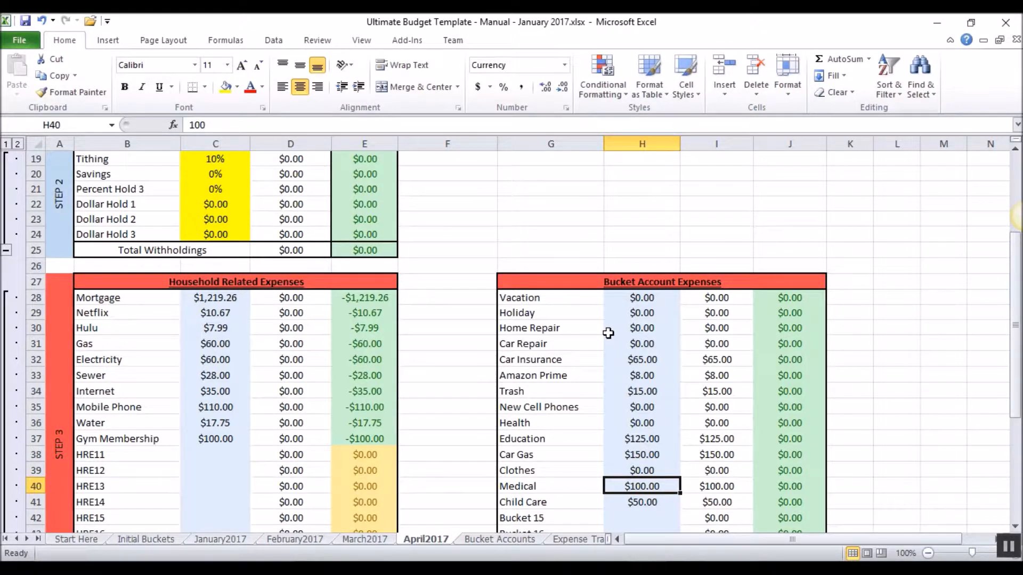
text(0)
key(Return)
key(Up)
key(Down)
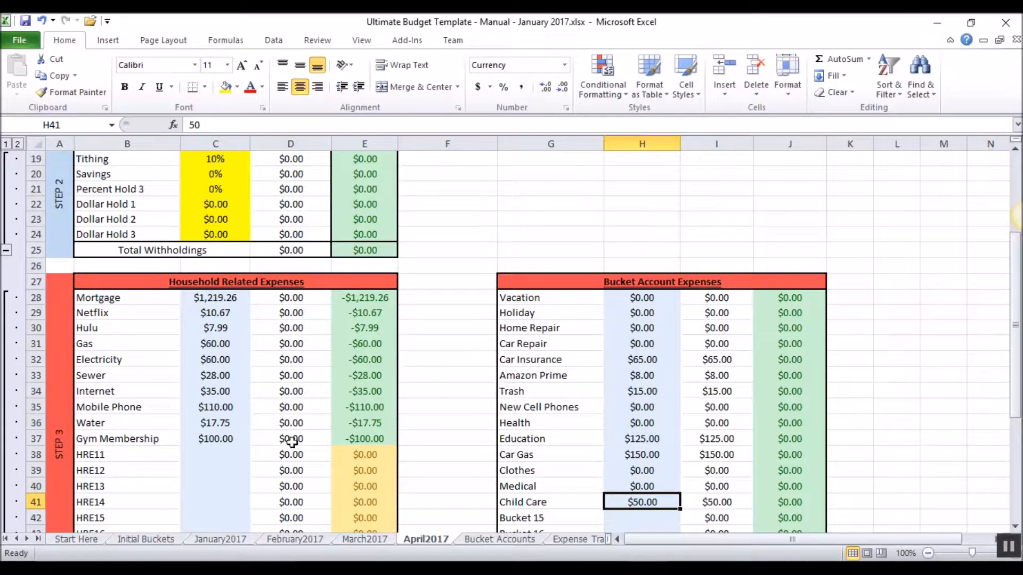
Step: Examine the Monthly Summary's month-end budget against the income, household expense and bucket account amounts on the April2017 sheet
scroll(292, 442, down, 9)
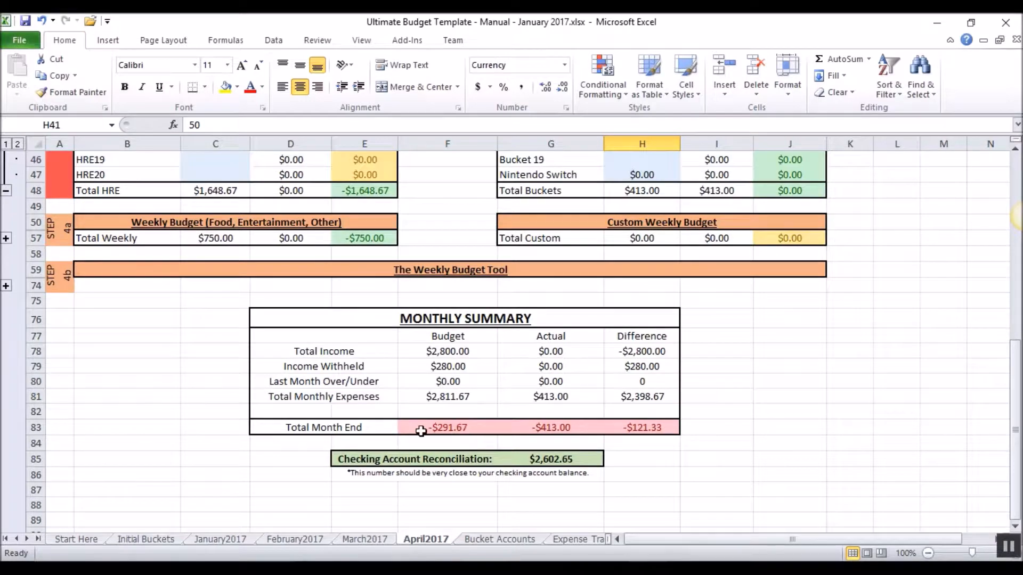
scroll(439, 456, up, 10)
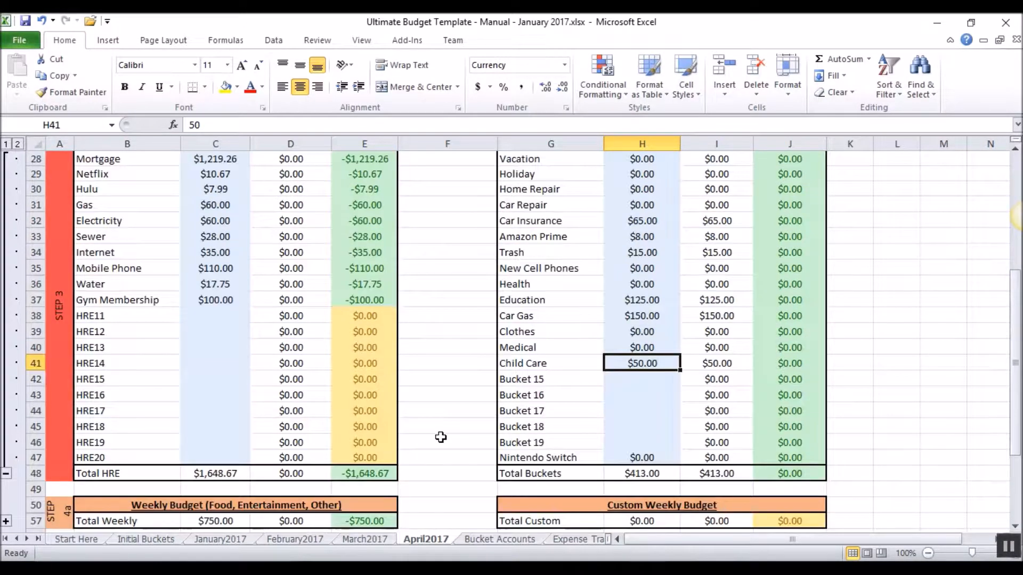
scroll(450, 433, up, 5)
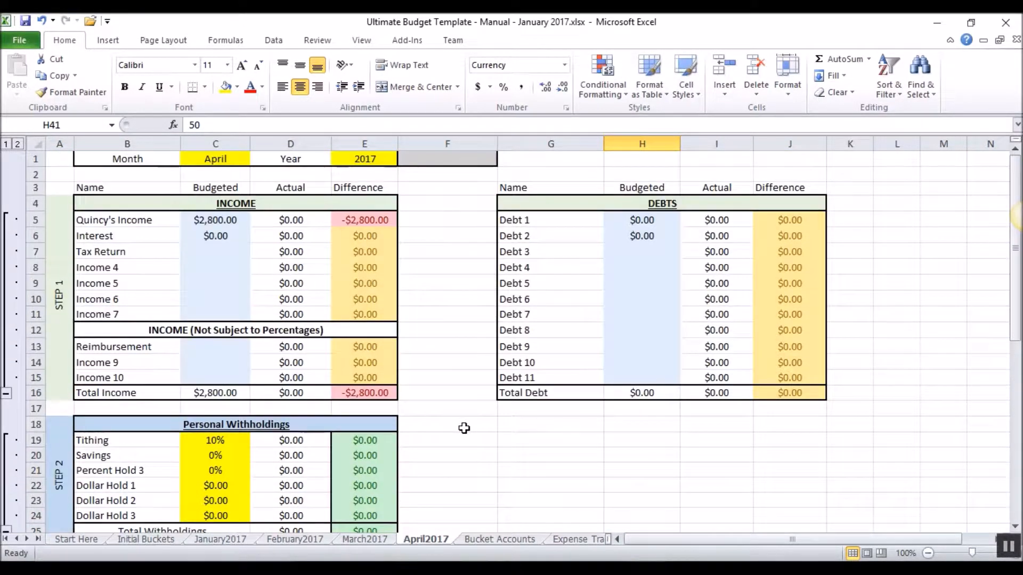
scroll(467, 420, down, 4)
scroll(467, 421, down, 6)
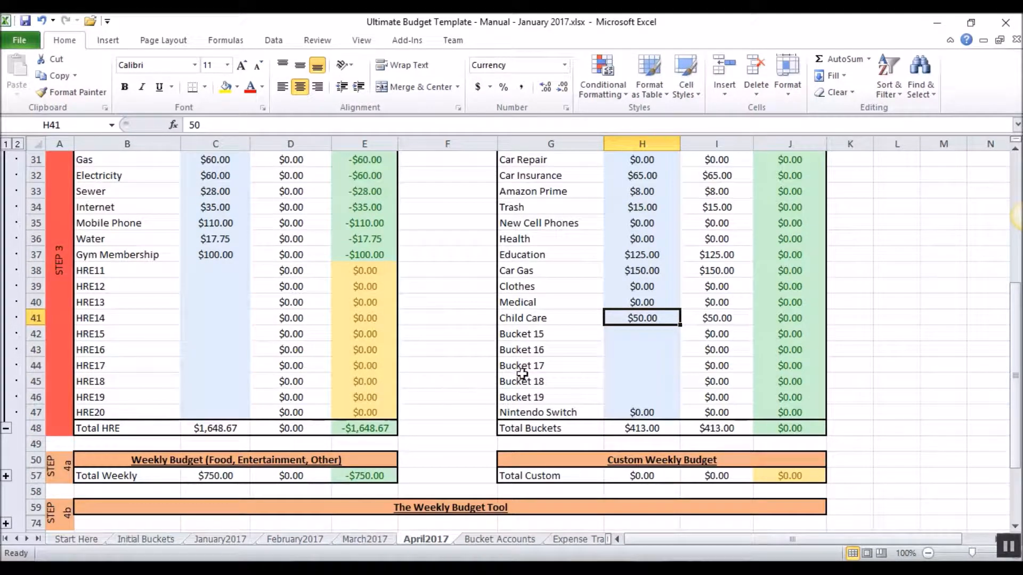
scroll(464, 377, down, 1)
scroll(464, 377, down, 2)
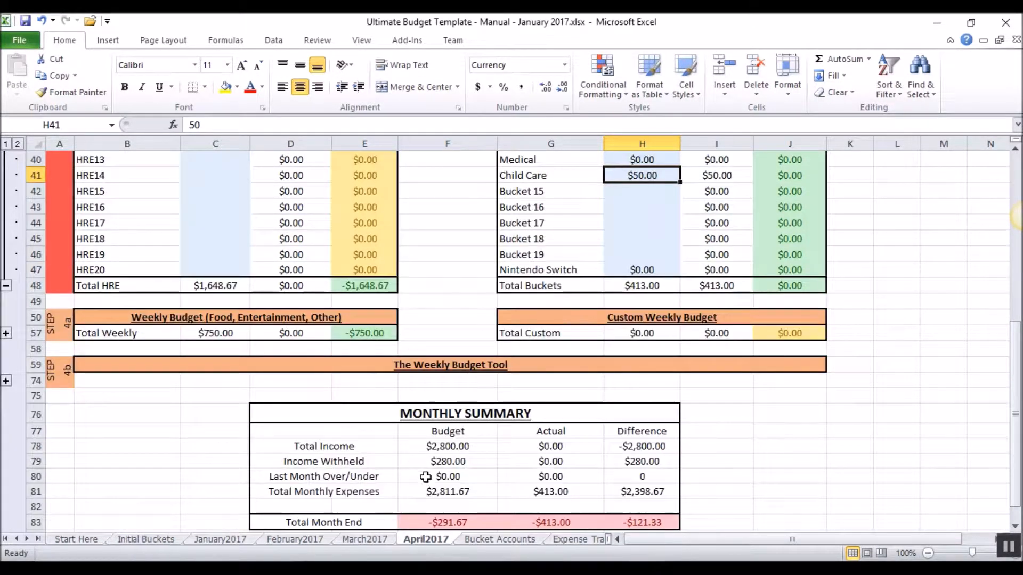
scroll(458, 491, up, 3)
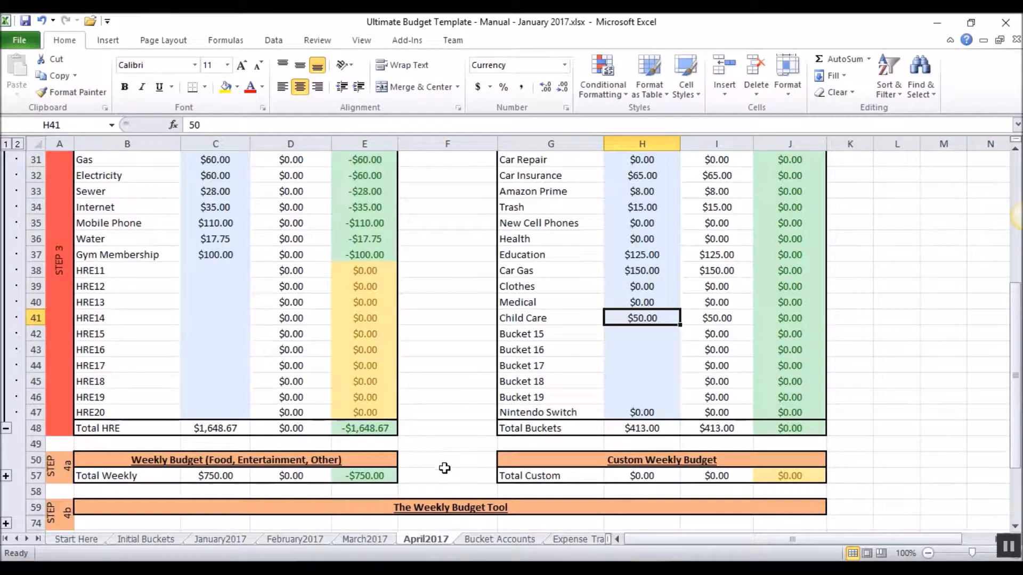
scroll(445, 466, up, 2)
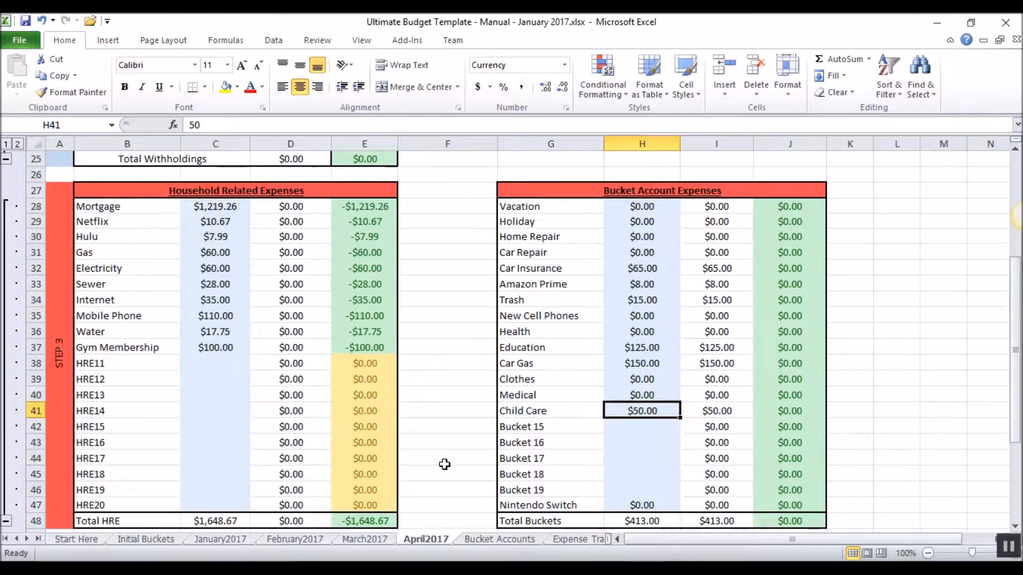
Step: Set the budgeted amount for Gym Membership to 0 in the Household Related Expenses
scroll(445, 458, down, 4)
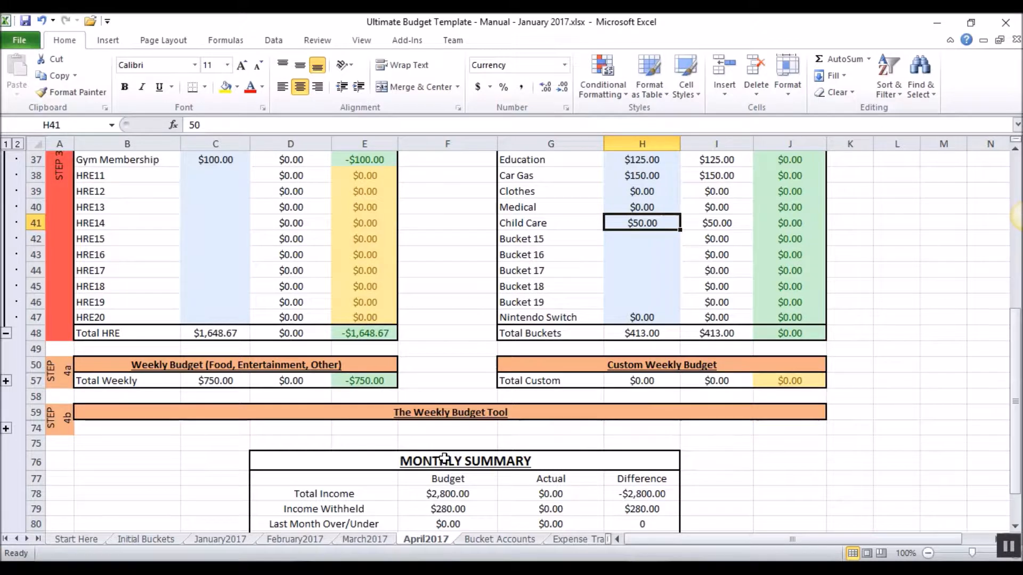
scroll(445, 458, down, 1)
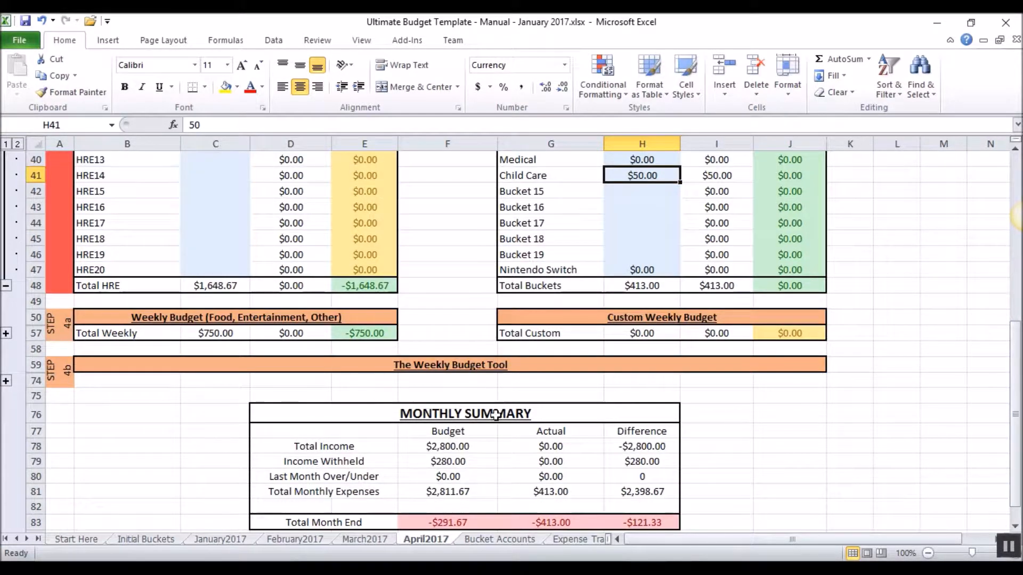
scroll(495, 415, down, 1)
scroll(532, 474, up, 4)
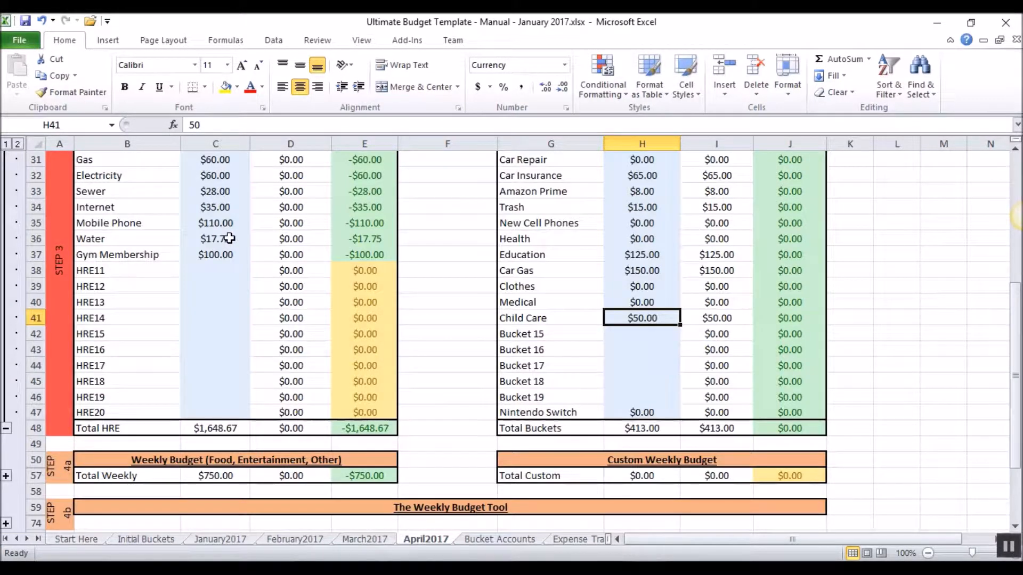
click(218, 253)
text(0)
key(Return)
Step: Expand the Weekly Budget section on the April2017 sheet and check its weeks against the April 2017 calendar
scroll(434, 379, up, 2)
scroll(504, 390, up, 8)
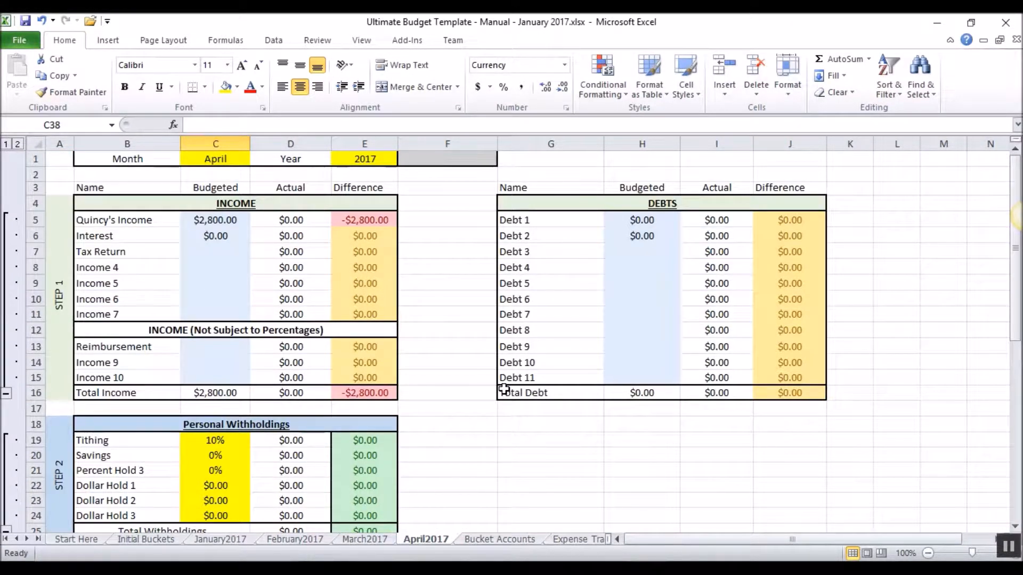
scroll(503, 390, down, 15)
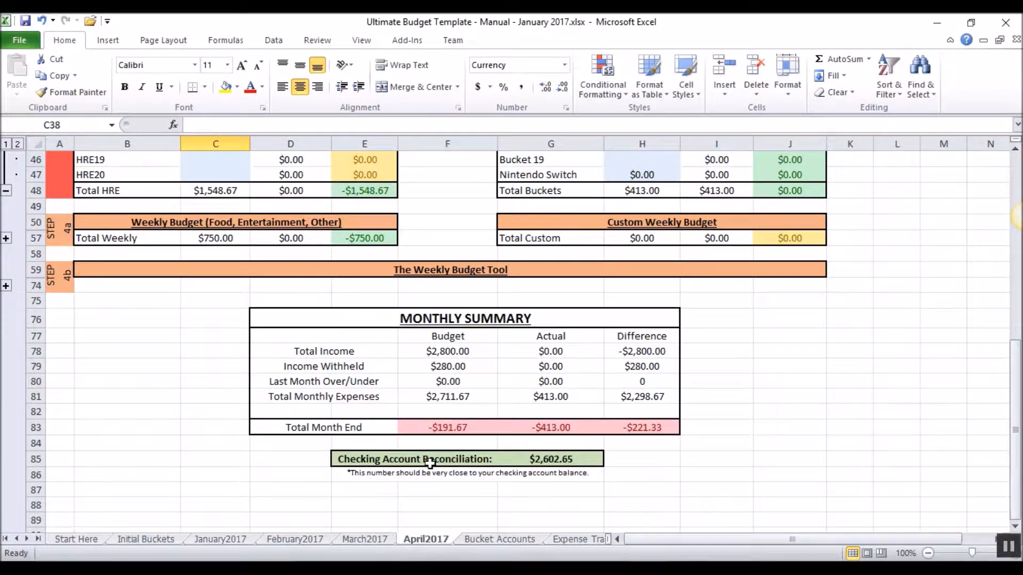
scroll(429, 444, up, 3)
click(6, 381)
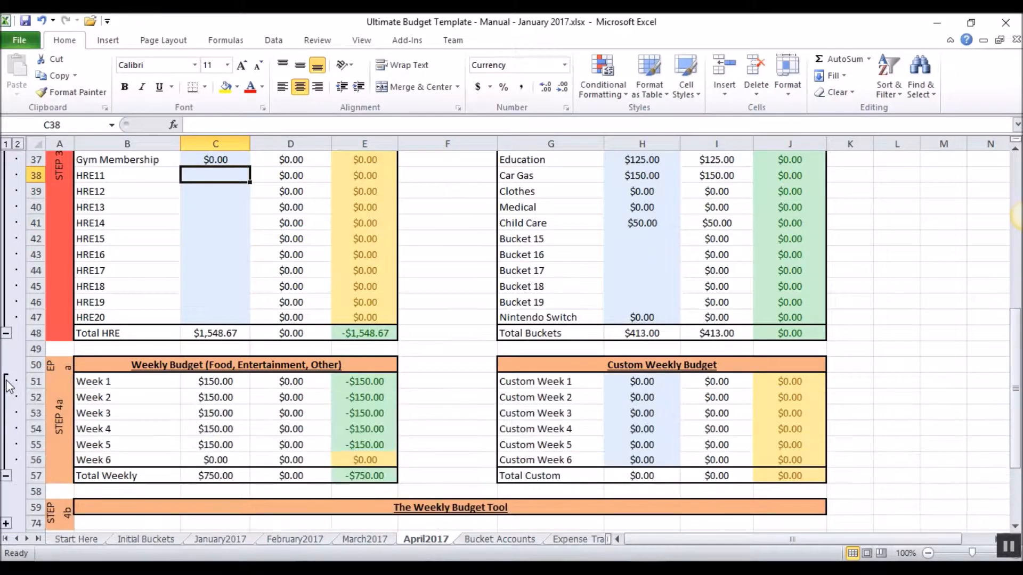
click(967, 570)
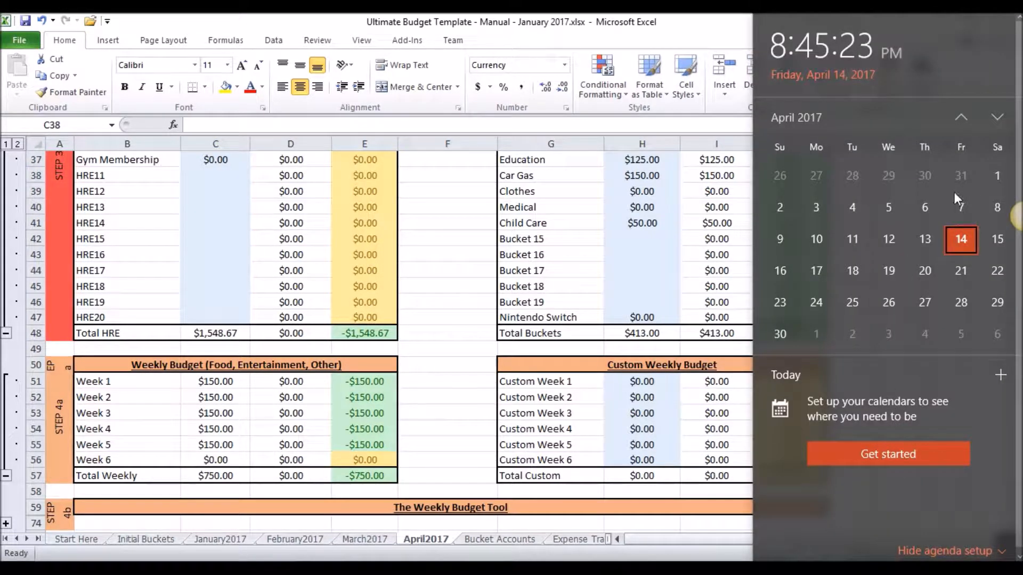
click(210, 425)
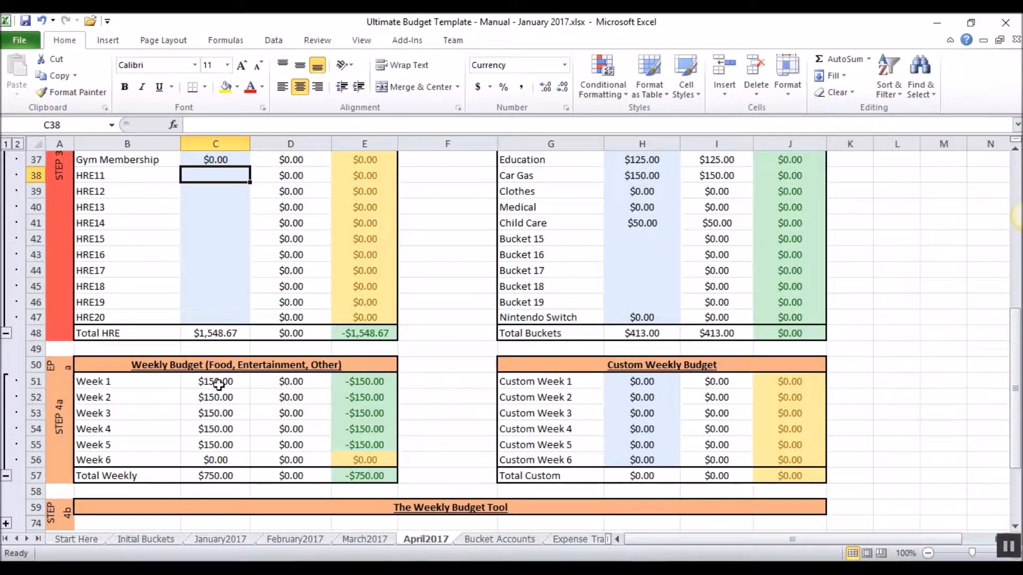
drag(212, 381, 213, 449)
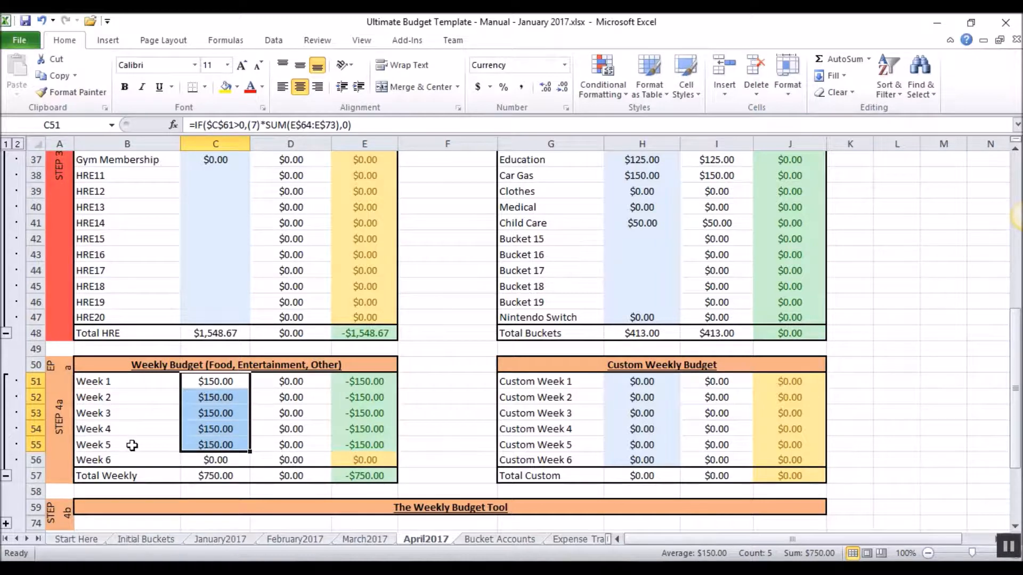
Step: Expand the Weekly Budget Tool and set Days in Week 1 to 4 in Weekly Budget Tool 1
scroll(100, 463, down, 2)
click(7, 428)
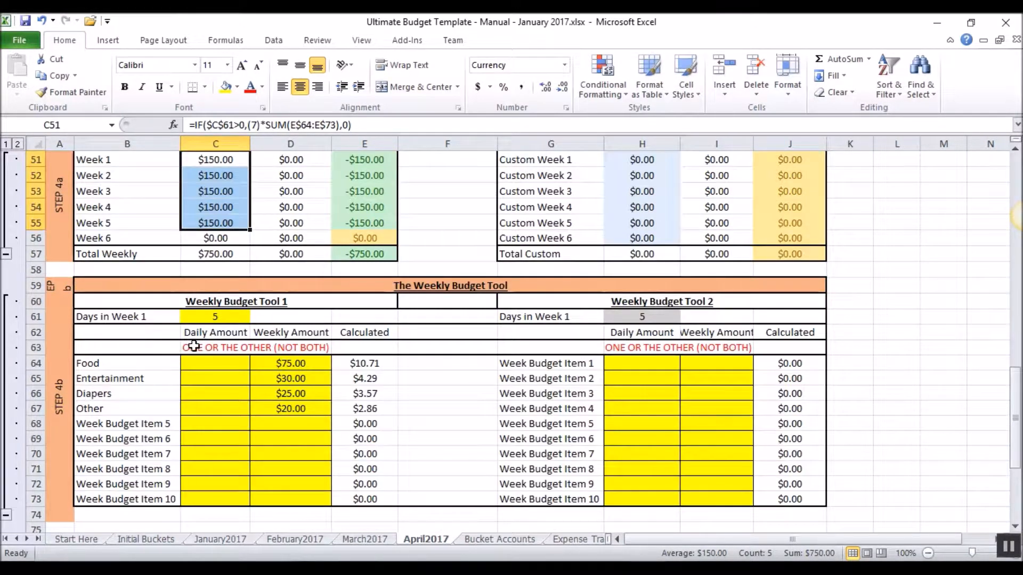
click(216, 316)
text(4)
key(Return)
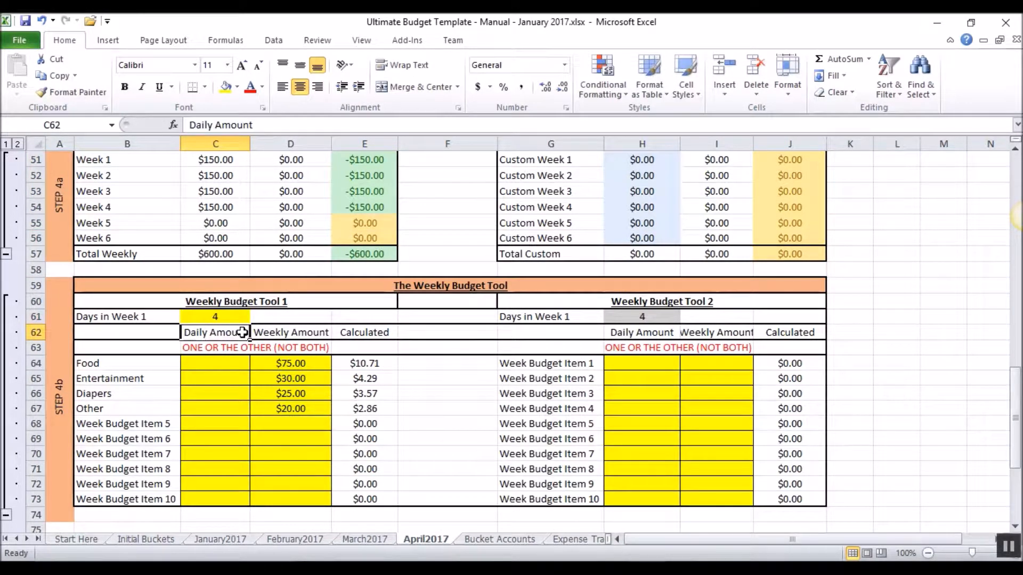
Step: Collapse the Weekly Budget and Weekly Budget Tool sections and check the month-end budget in the Monthly Summary
scroll(213, 352, up, 3)
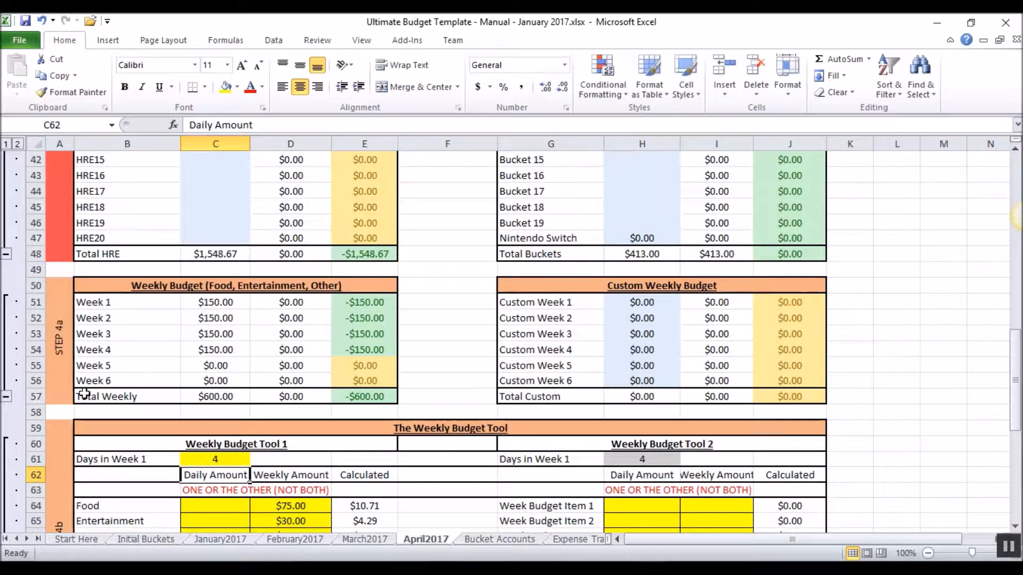
click(6, 397)
click(7, 434)
scroll(443, 400, down, 2)
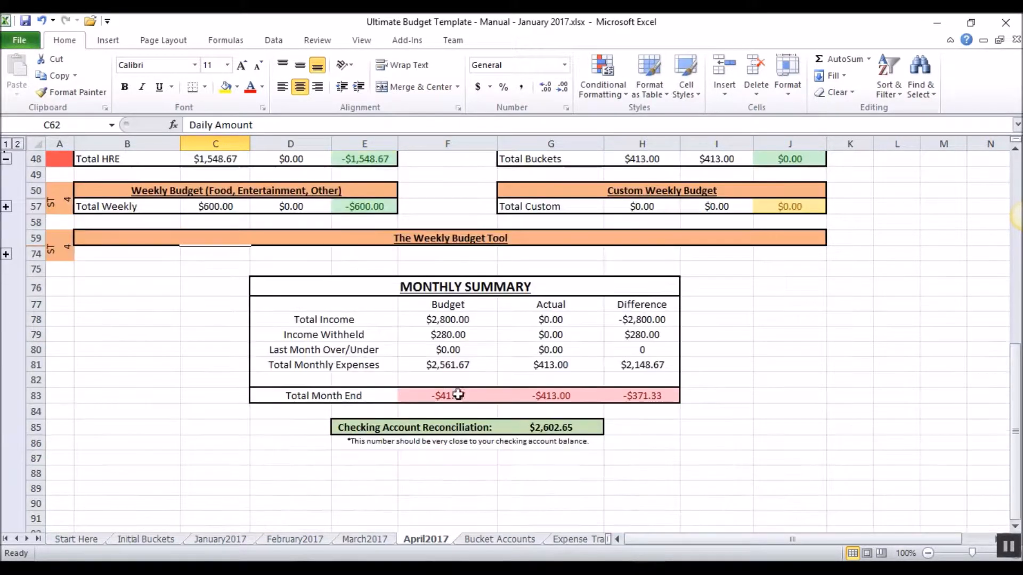
Step: Set the budgeted amount for the Child Care bucket to 0
scroll(438, 426, up, 5)
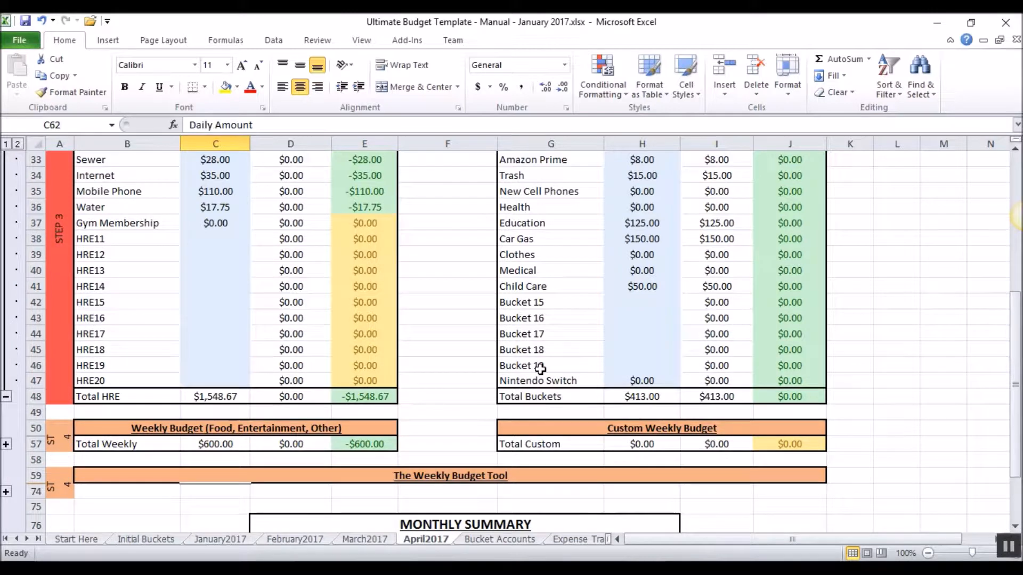
click(640, 287)
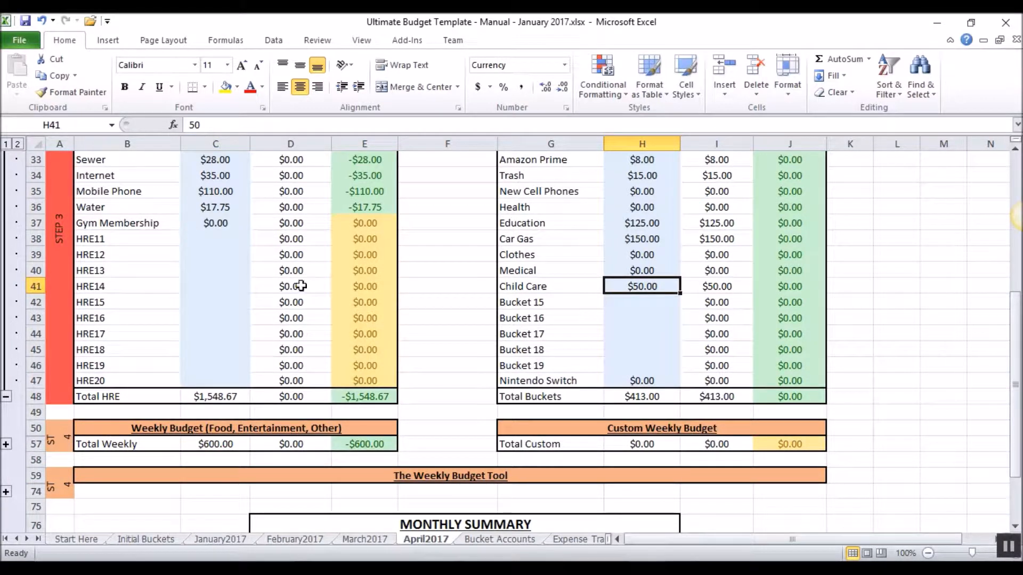
text(0)
key(Return)
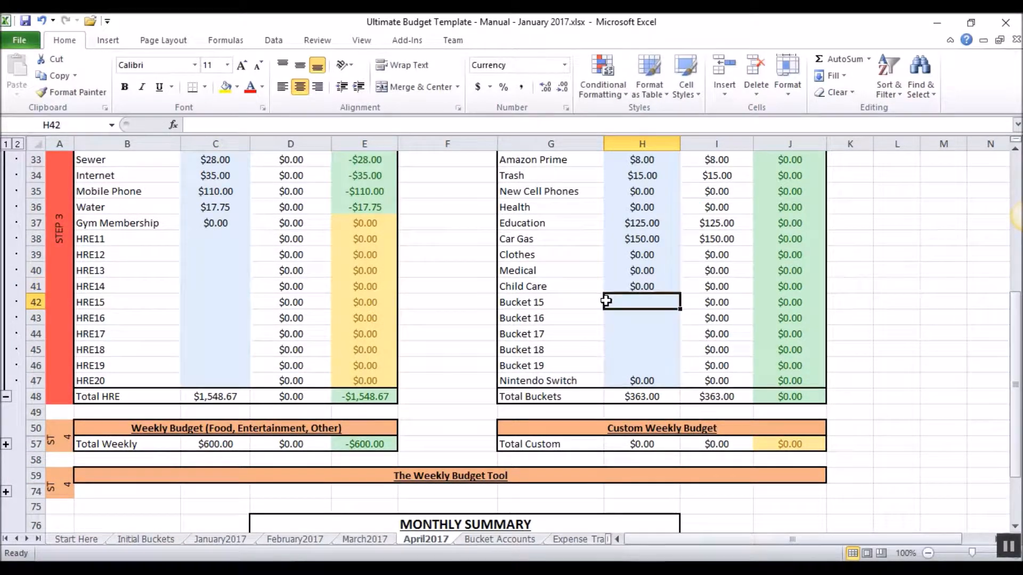
Step: Review the April2017 Monthly Summary along with the household and bucket account expenses
scroll(586, 320, down, 1)
scroll(565, 335, down, 3)
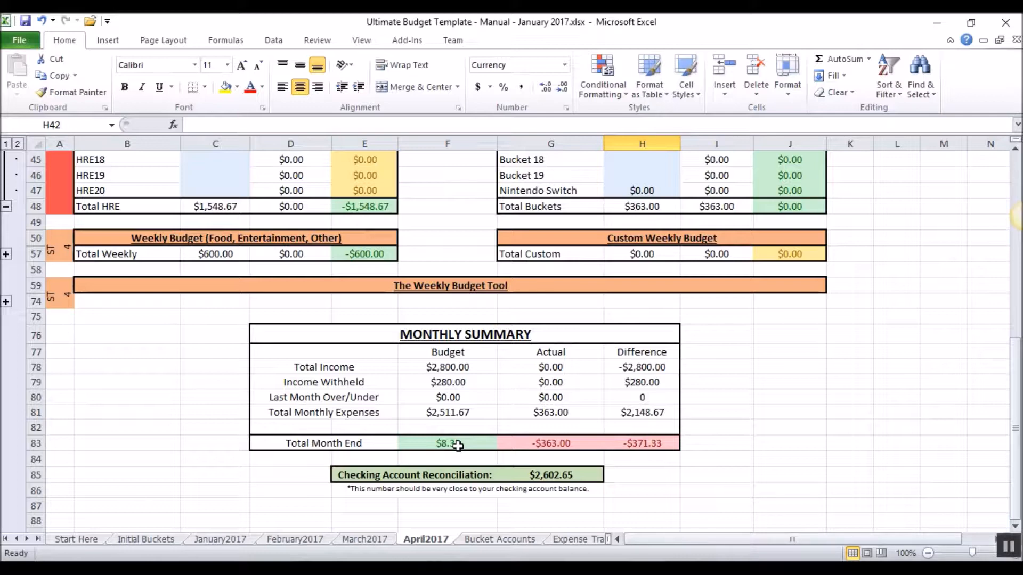
scroll(459, 445, up, 6)
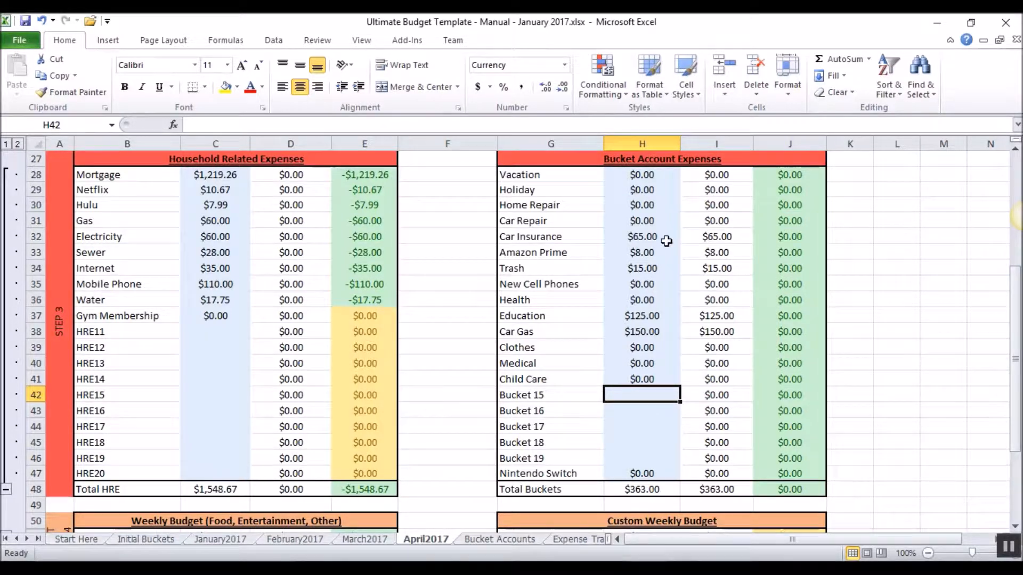
scroll(658, 227, up, 1)
scroll(629, 258, up, 1)
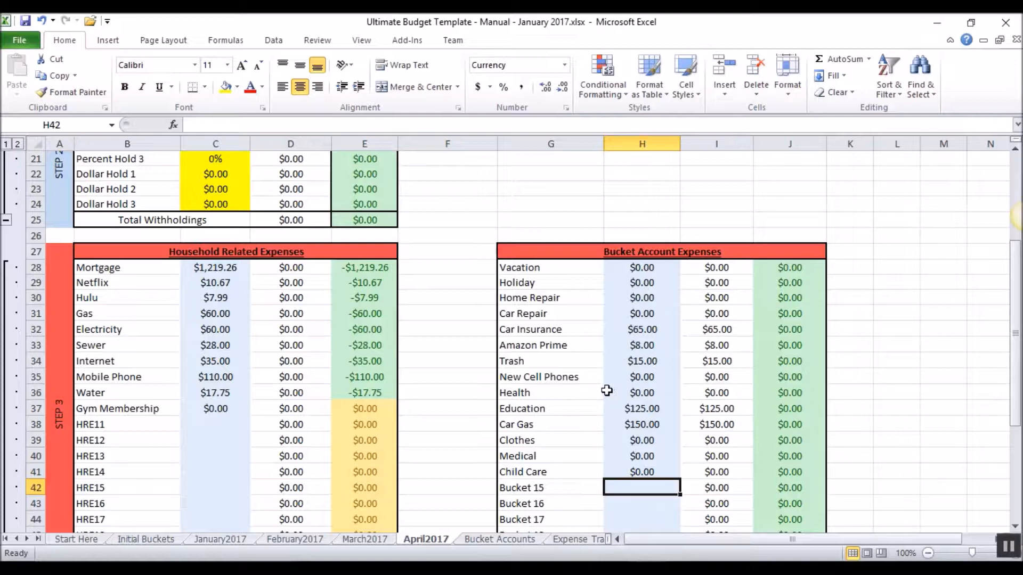
scroll(606, 391, down, 1)
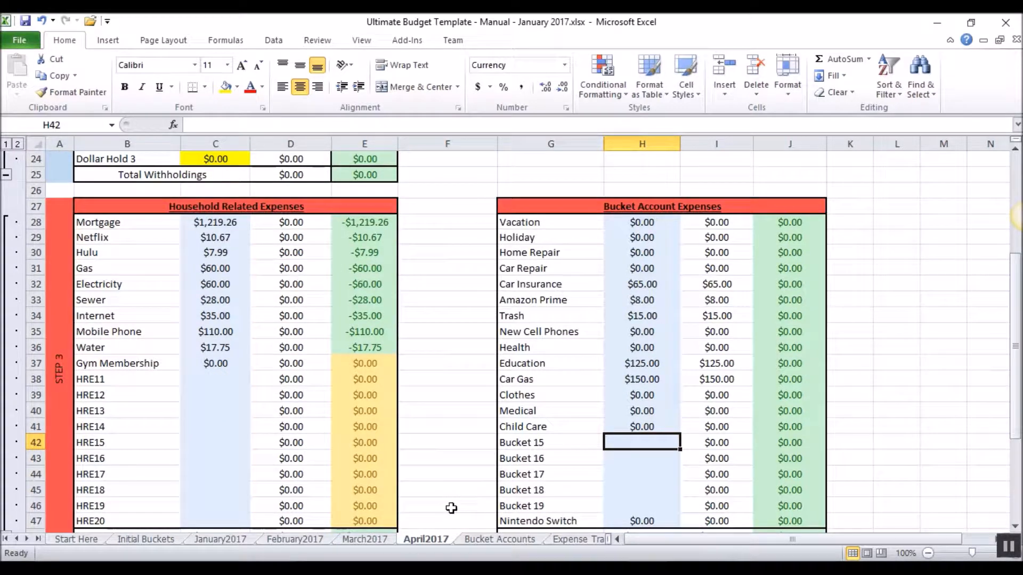
Step: Examine the balances on the Bucket Accounts sheet and the transactions in Checking2 (12).csv
click(485, 539)
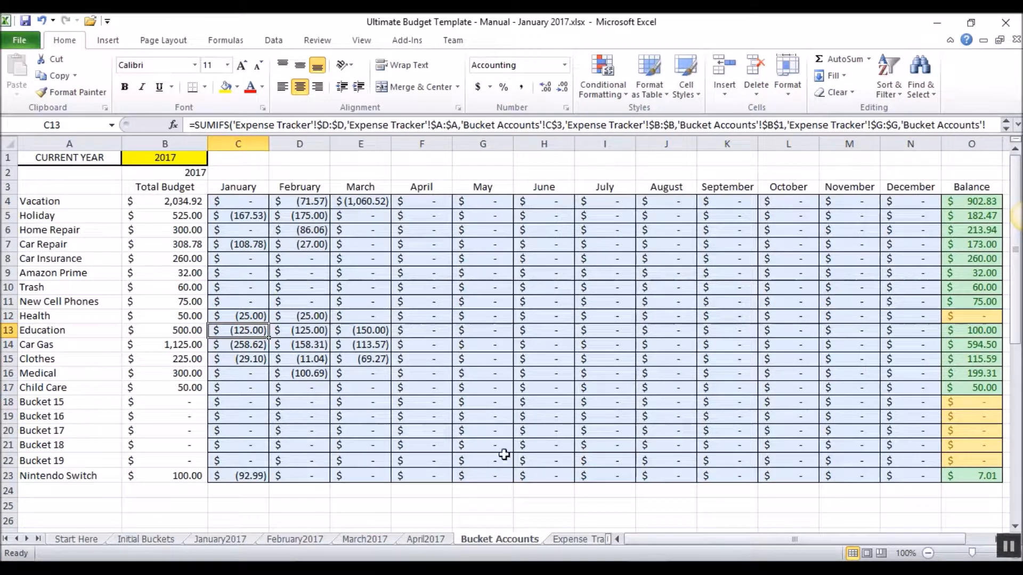
mouse_move(645, 569)
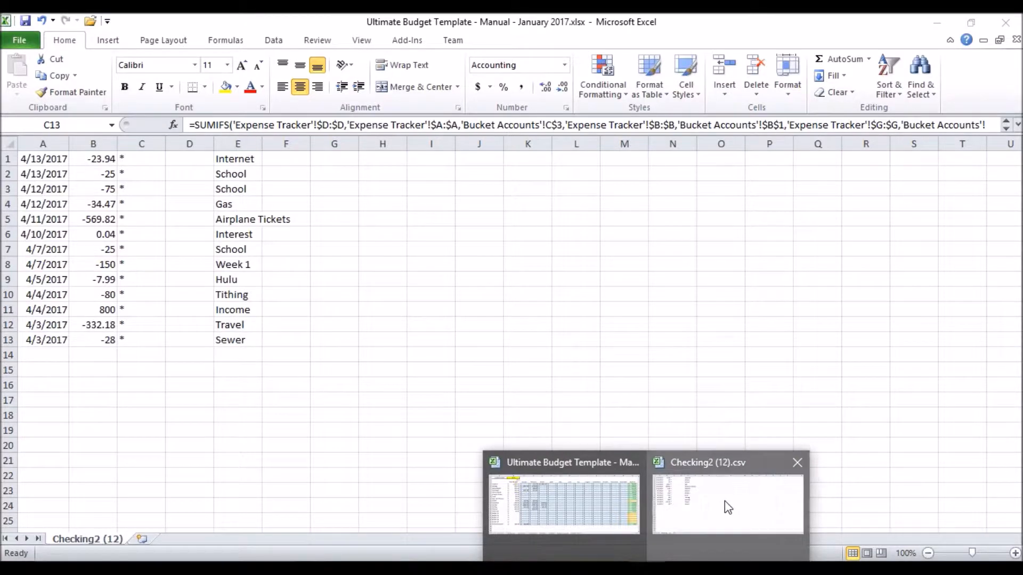
click(724, 501)
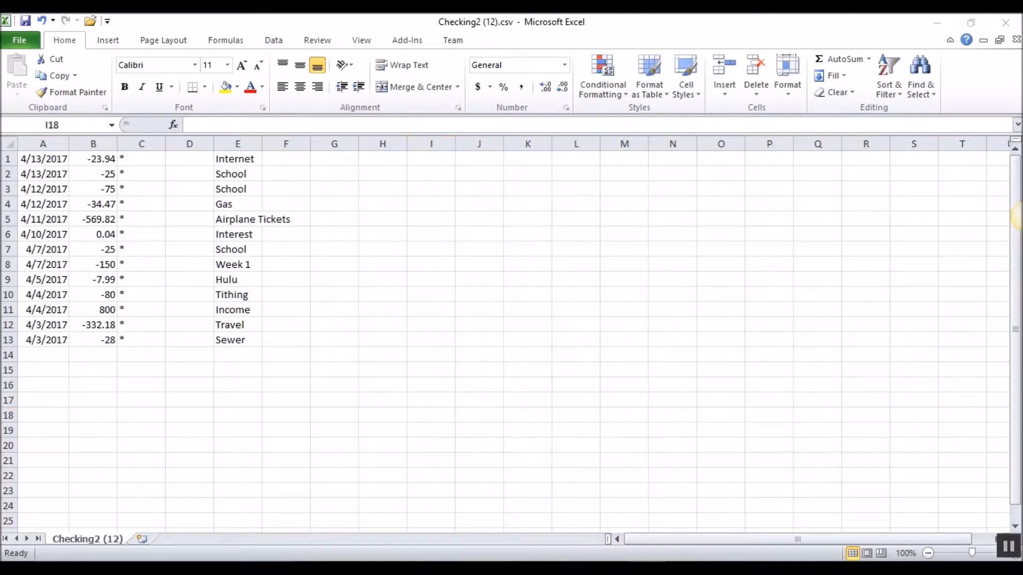
click(572, 474)
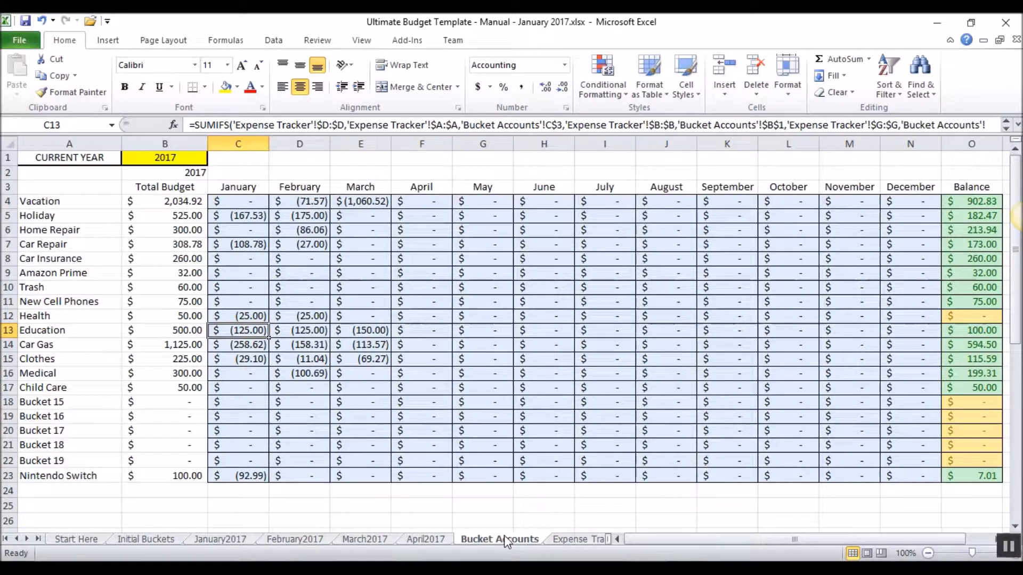
Step: Insert twelve blank rows above the March 2017 entries on the Expense Tracker sheet
click(565, 539)
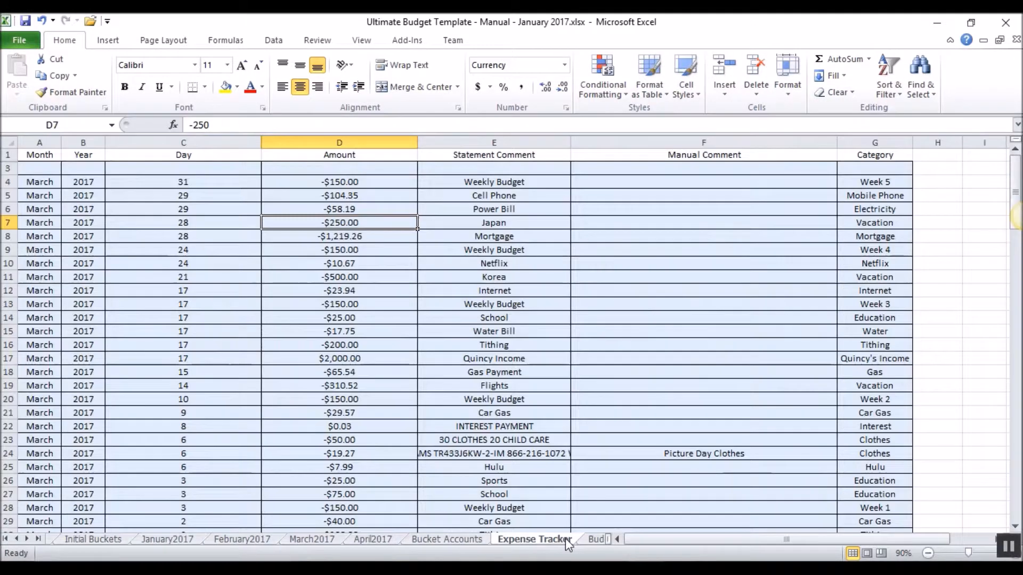
right_click(5, 181)
click(49, 277)
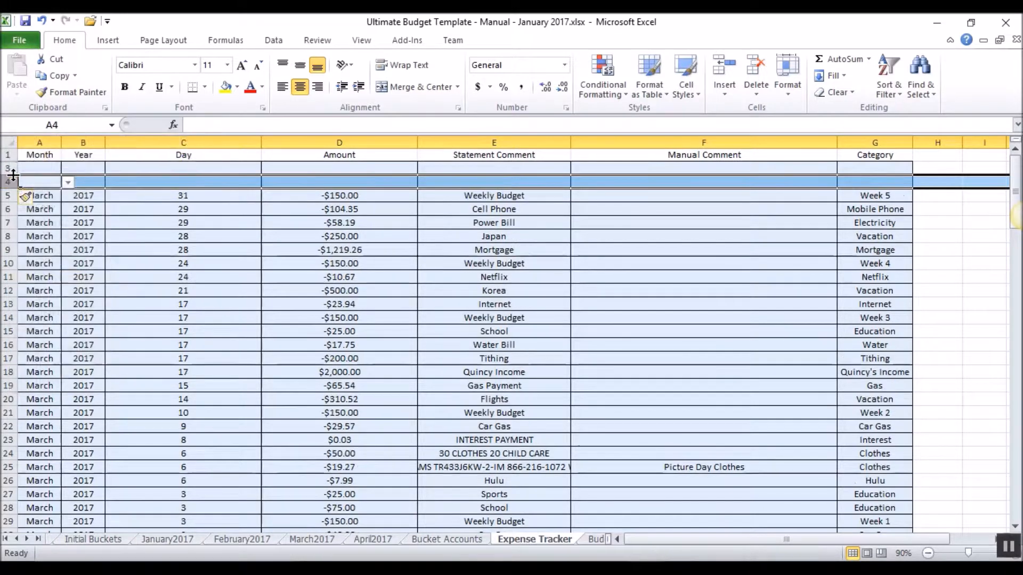
click(8, 168)
drag(8, 168, 8, 208)
right_click(8, 181)
click(49, 276)
right_click(8, 208)
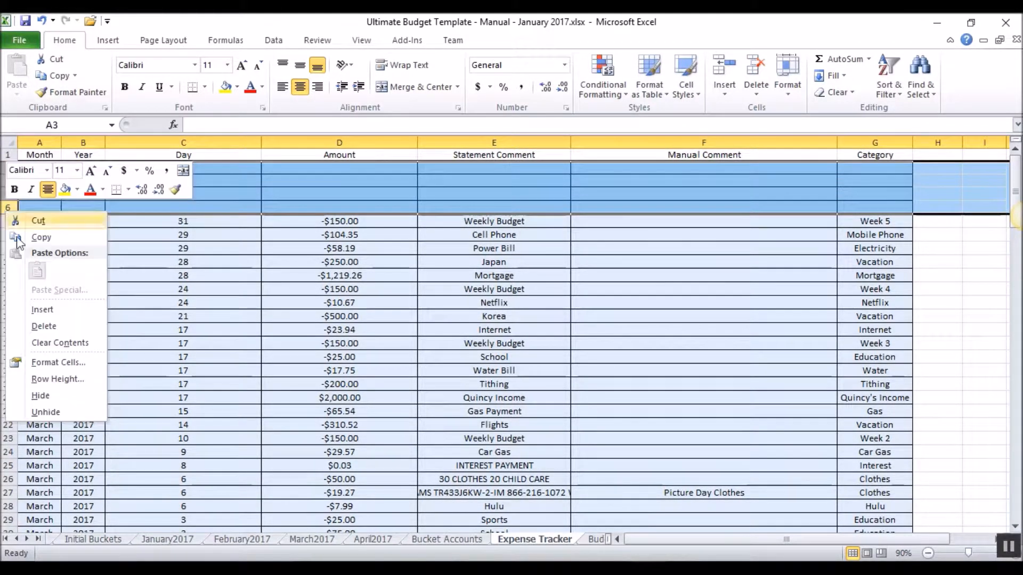
click(49, 308)
drag(7, 168, 8, 181)
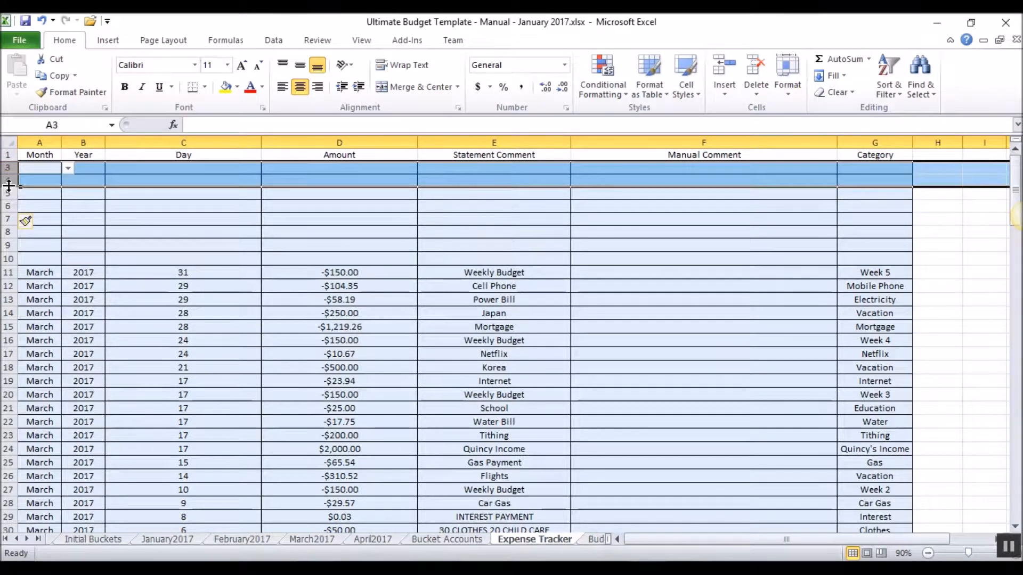
right_click(7, 181)
click(31, 282)
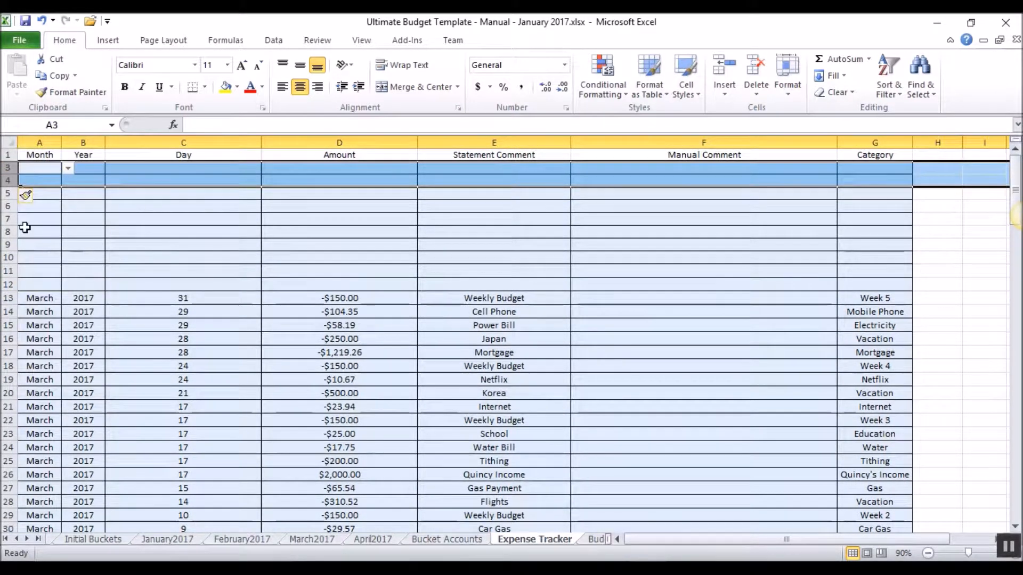
right_click(7, 180)
click(32, 281)
click(7, 167)
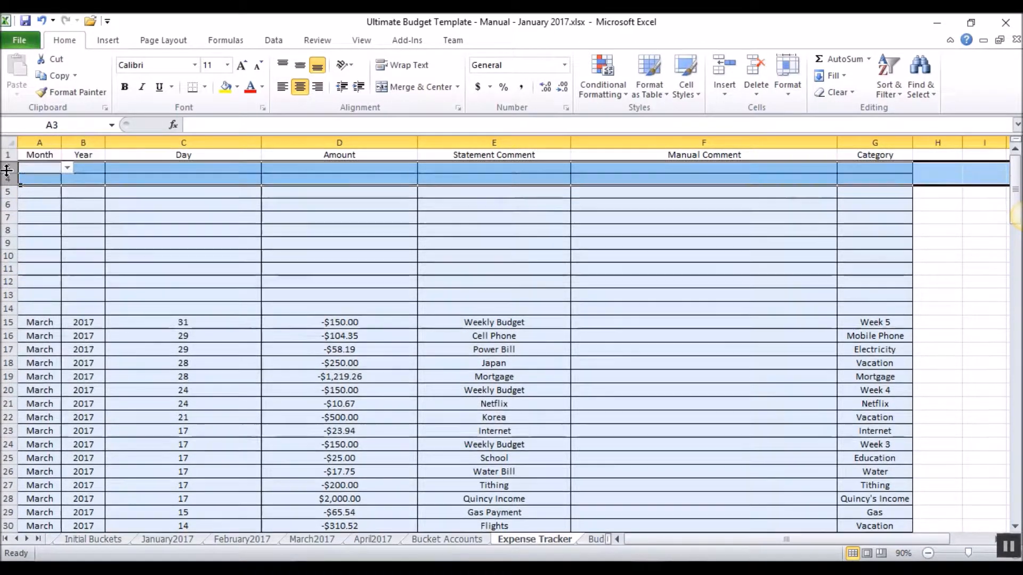
right_click(7, 167)
click(44, 268)
click(226, 278)
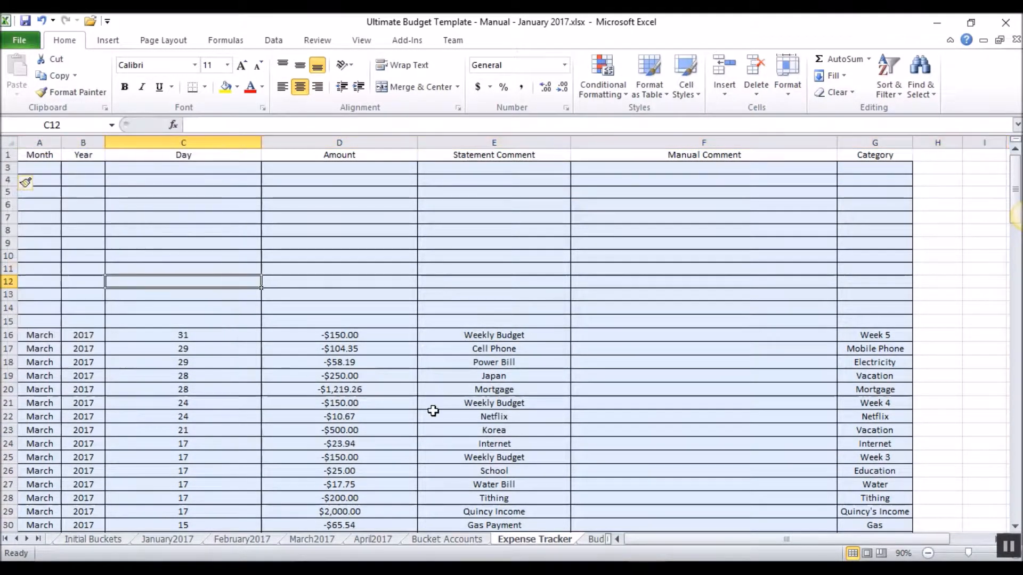
Step: Copy the transaction amounts B1:B13 from Checking2 (12).csv into the Expense Tracker's Amount column starting at D3
mouse_move(650, 558)
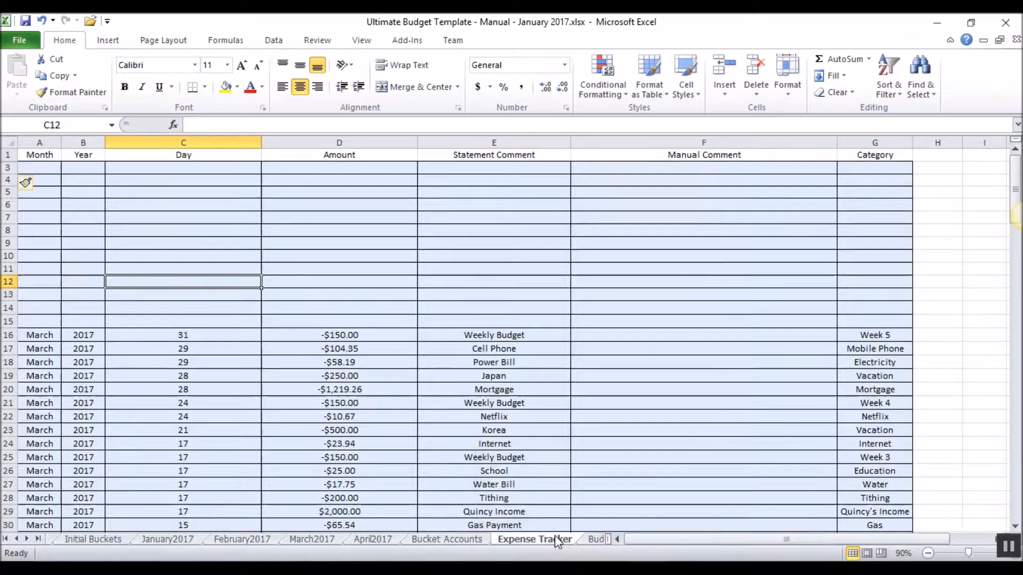
click(726, 477)
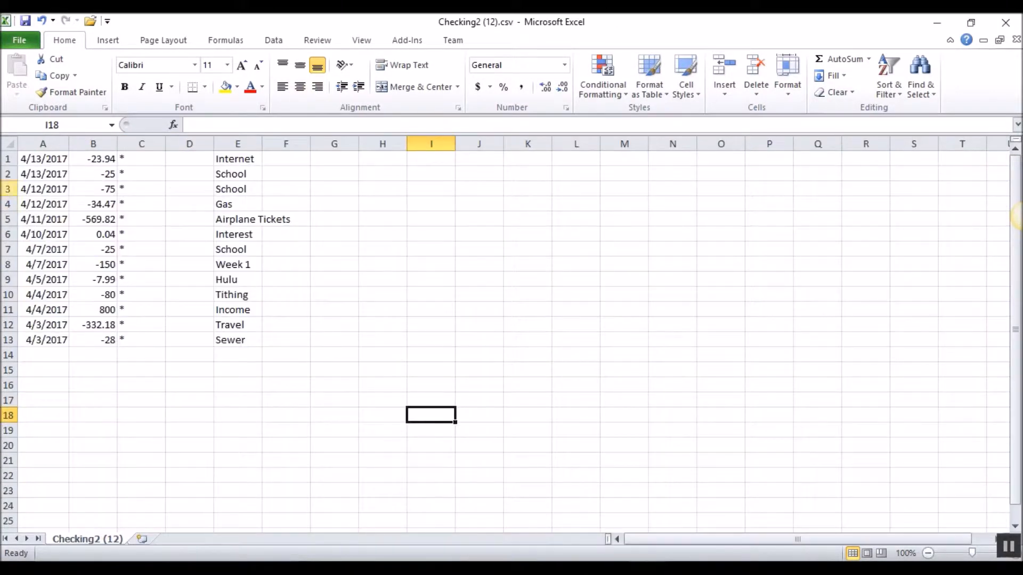
drag(33, 158, 93, 342)
key(ctrl+c)
mouse_move(650, 560)
click(637, 512)
click(334, 172)
right_click(332, 169)
click(234, 234)
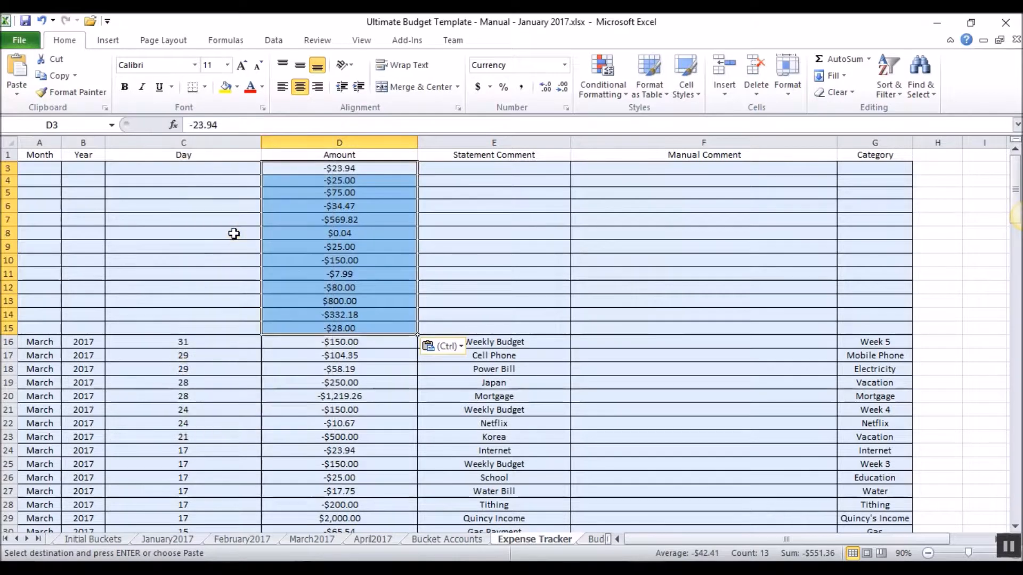
Step: Copy the transaction descriptions E1:E13 from Checking2 (12).csv into the Expense Tracker's Statement Comment column starting at E3
click(646, 569)
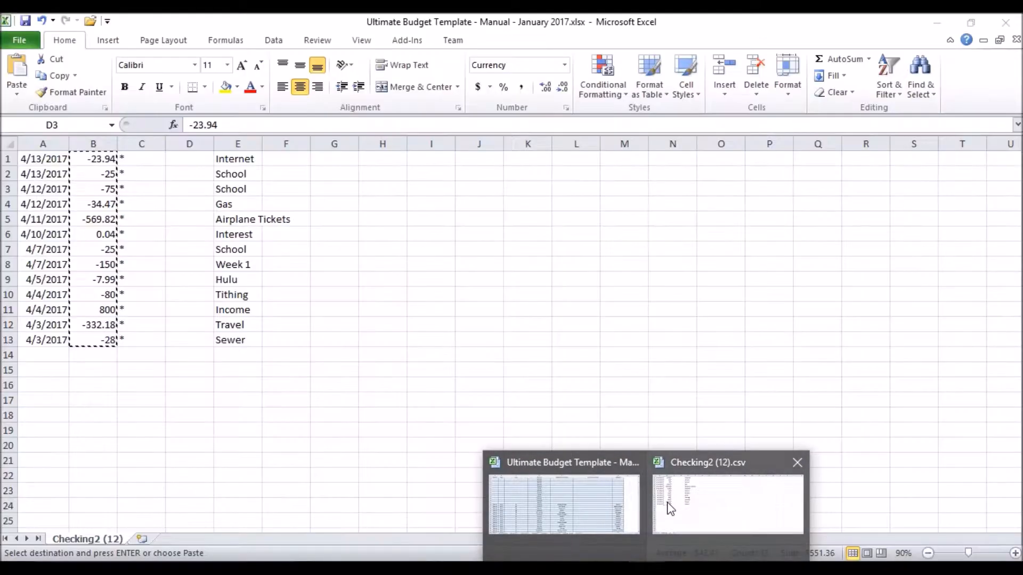
click(670, 506)
drag(229, 154, 238, 344)
key(ctrl+c)
click(646, 569)
click(562, 501)
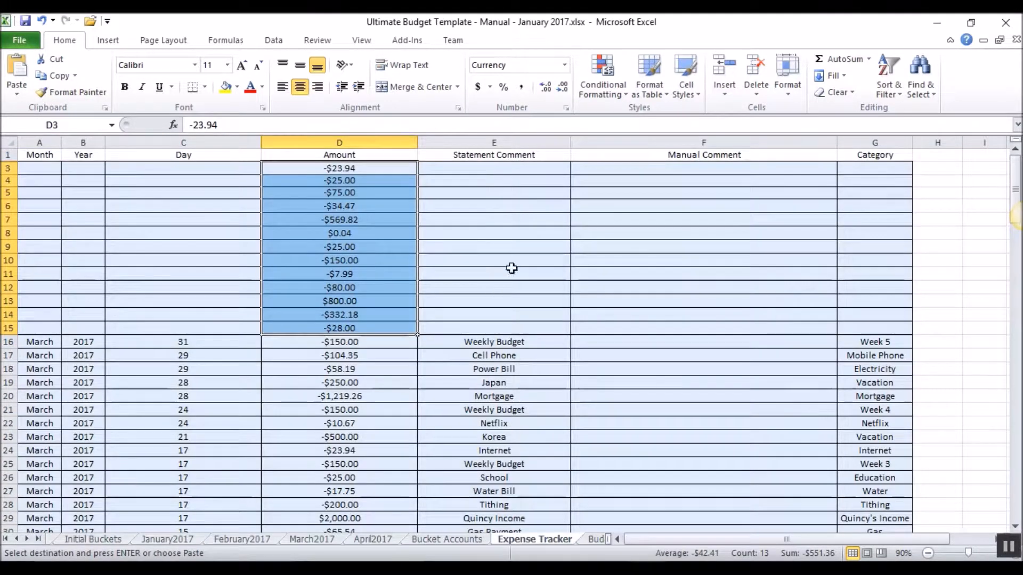
right_click(500, 175)
click(405, 230)
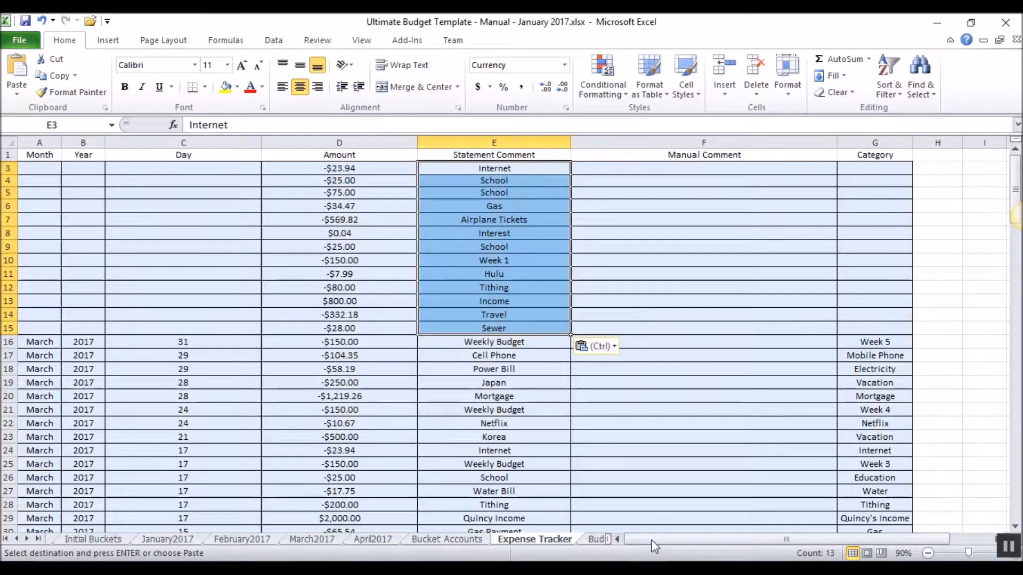
Step: Copy the transaction dates A1:A13 from Checking2 (12).csv into the Expense Tracker's blank column H starting at H3
click(629, 526)
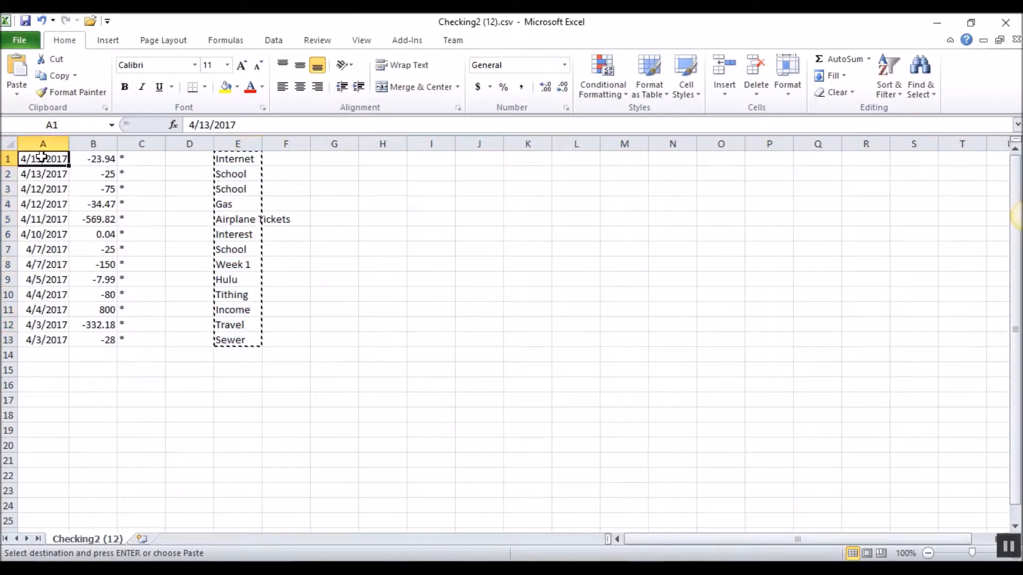
drag(42, 157, 23, 337)
key(ctrl+c)
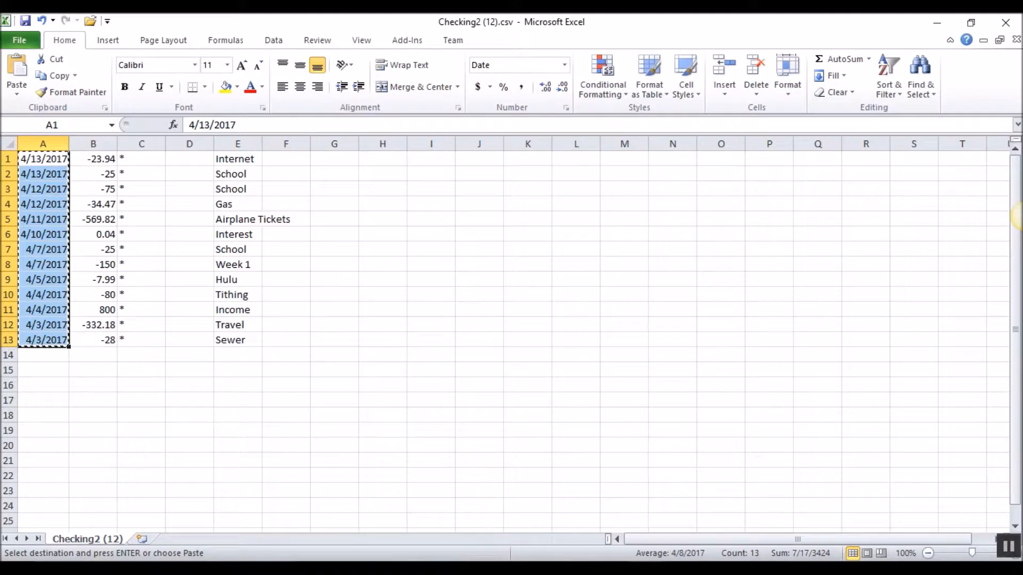
click(602, 510)
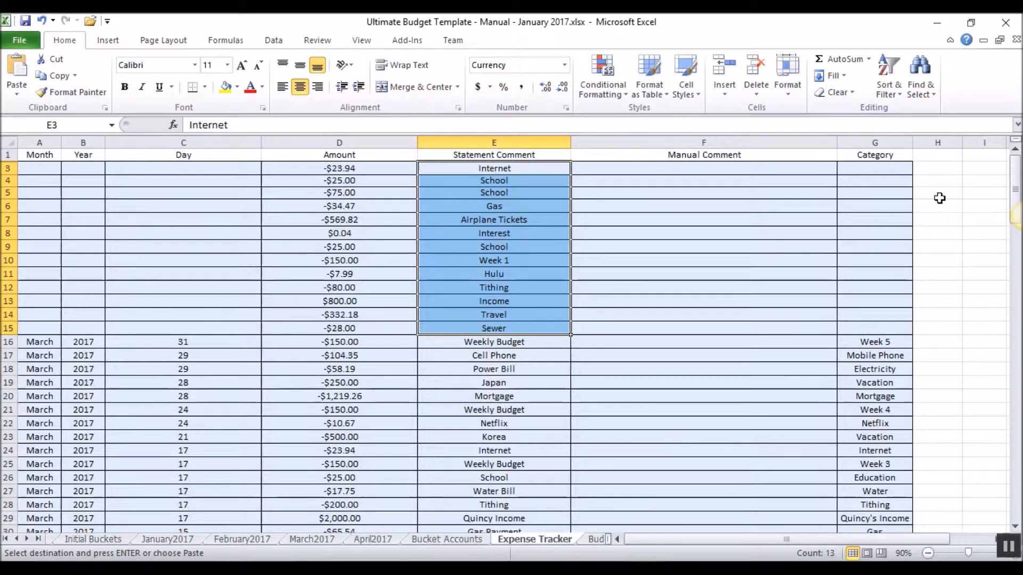
right_click(941, 168)
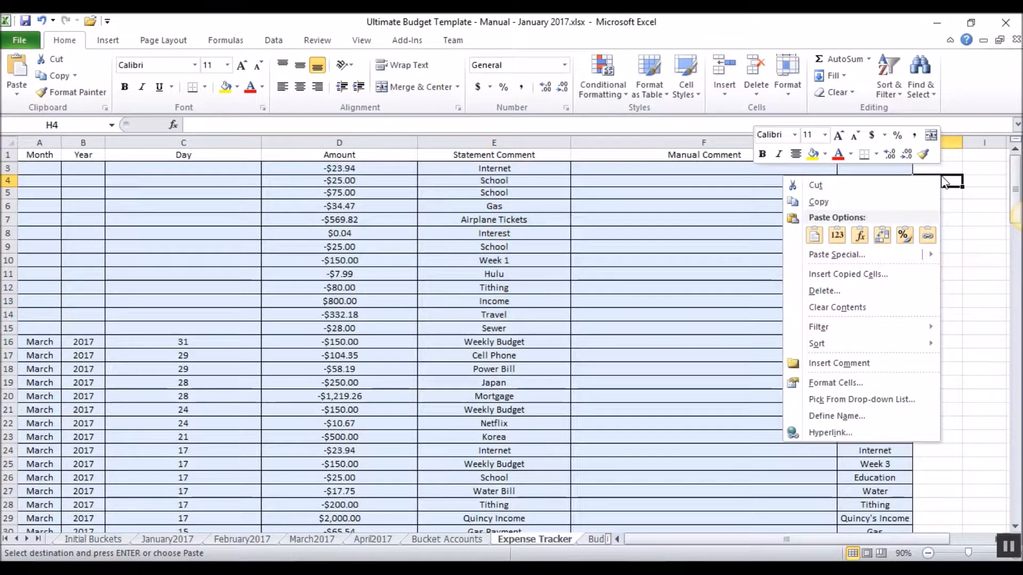
click(825, 229)
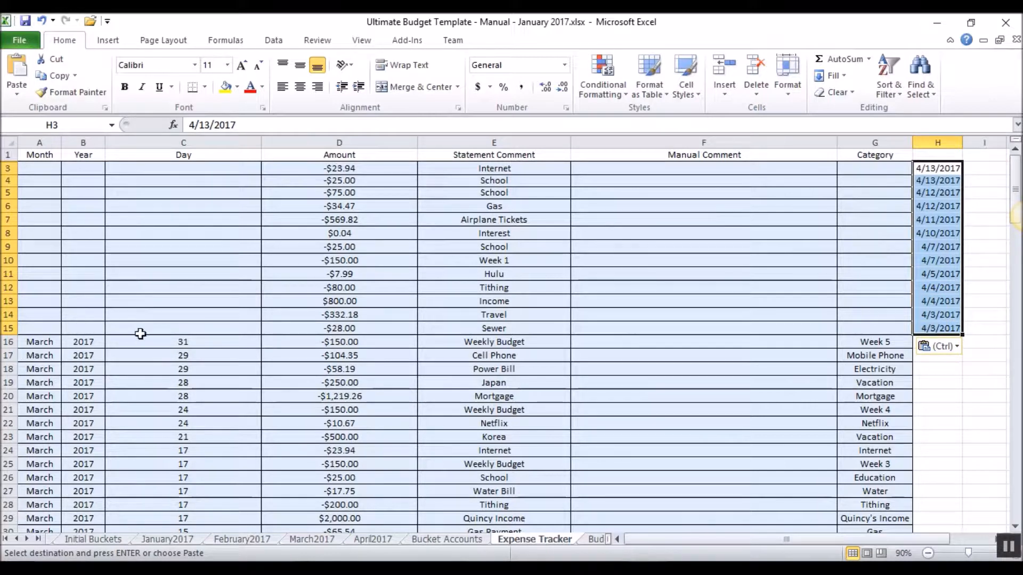
Step: Extract the day from the date with =DAY(H15) in C15 and fill the formula up to C3
click(181, 328)
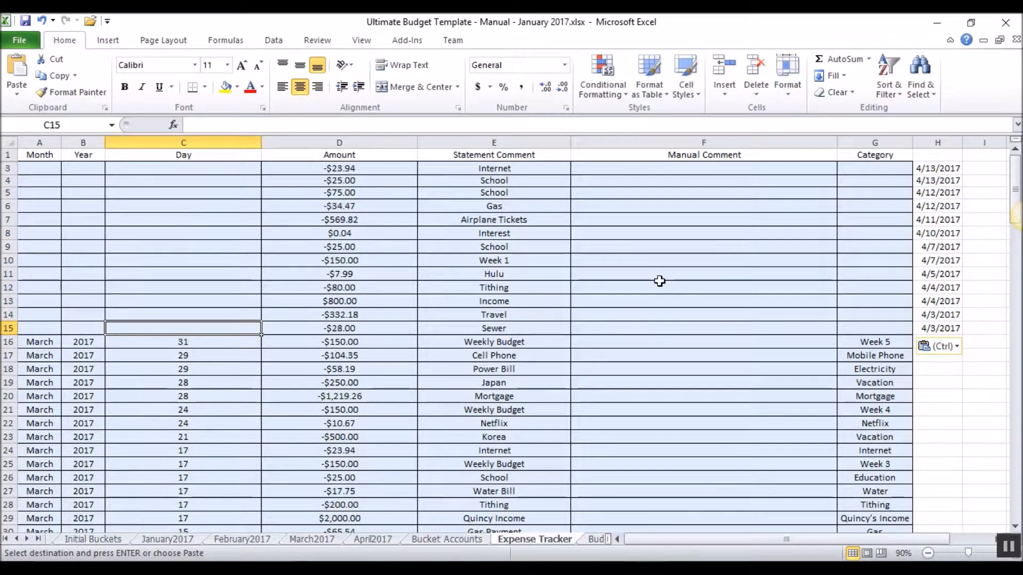
text(=day()
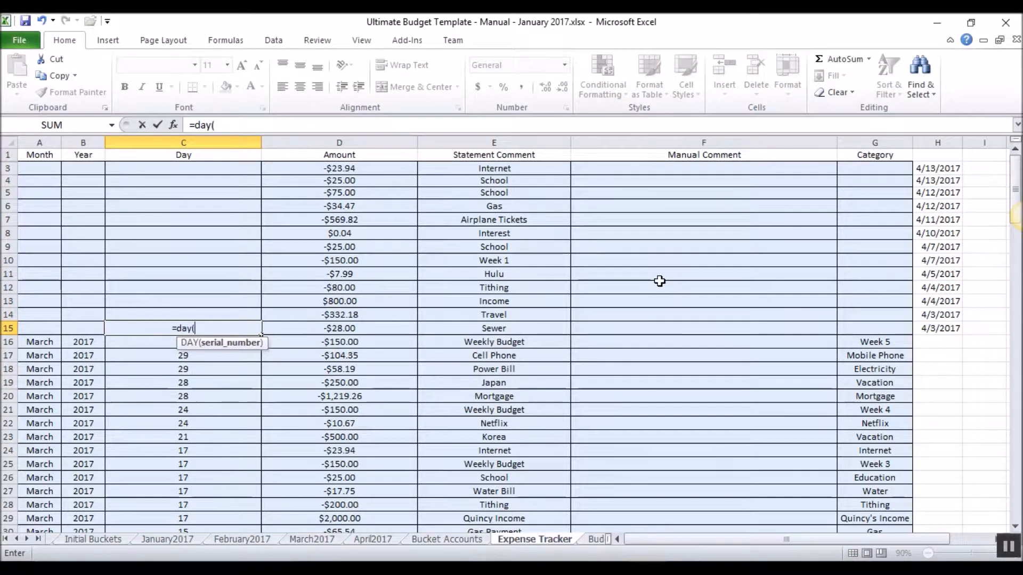
click(933, 328)
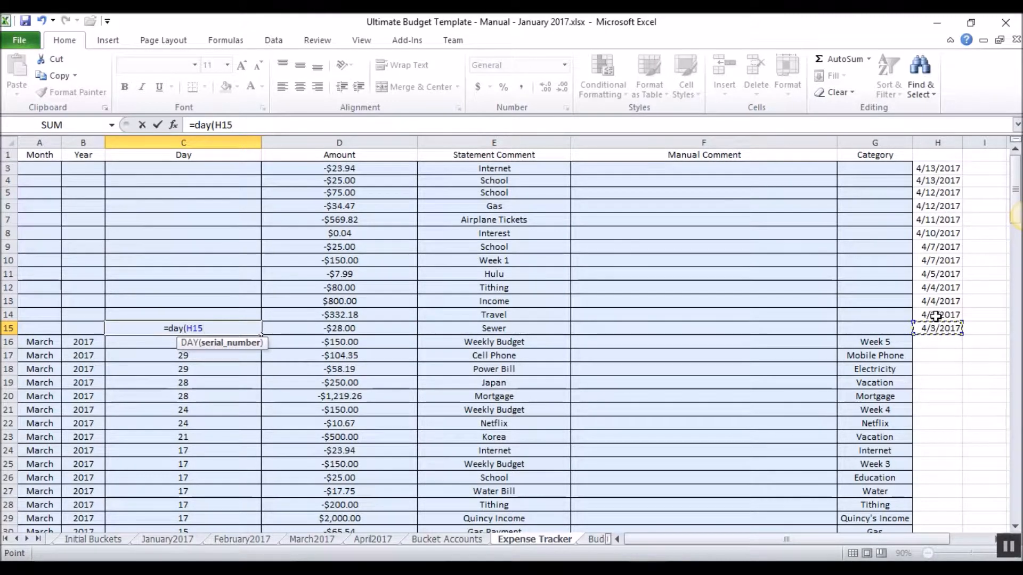
key(Return)
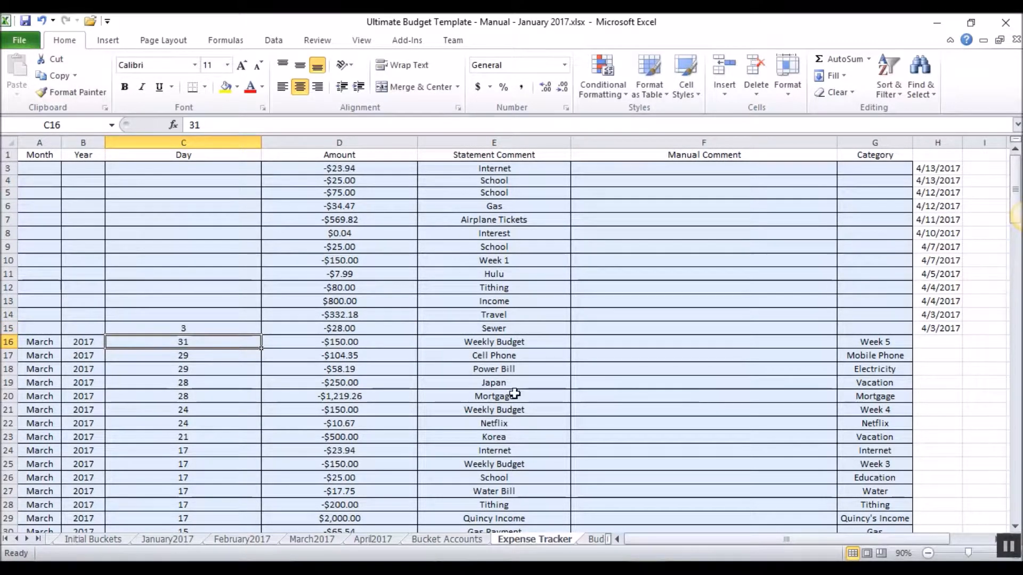
click(178, 327)
drag(262, 337, 240, 168)
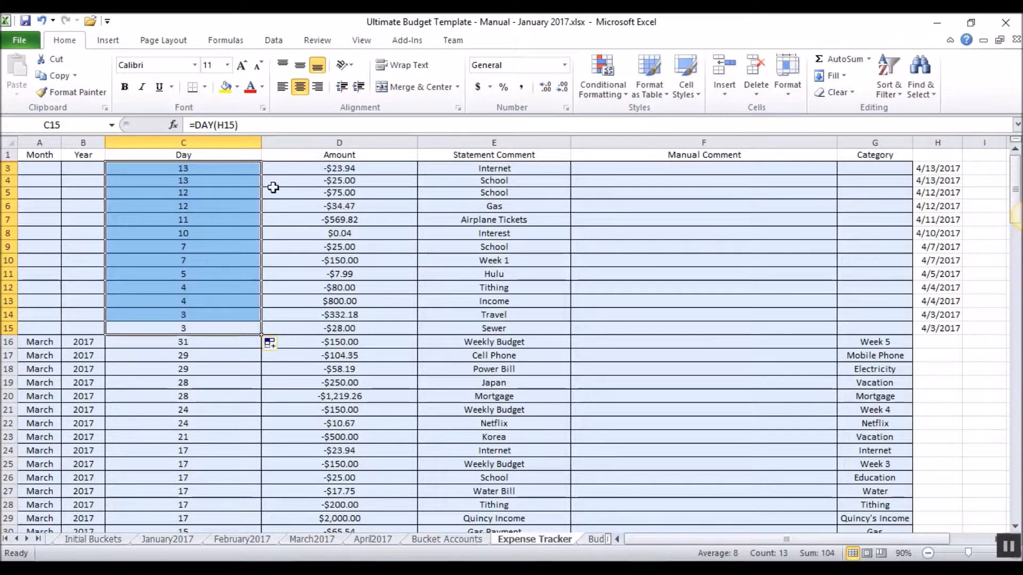
Step: Replace the Day formulas in C3:C15 with their values and clear the helper dates in H3:H15
key(ctrl+c)
right_click(184, 167)
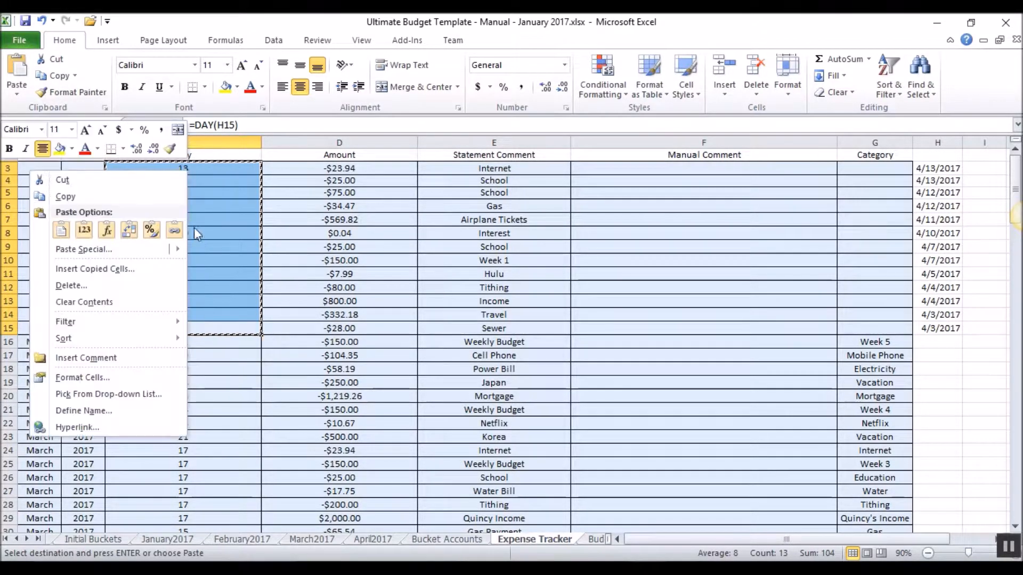
click(85, 231)
drag(937, 169, 939, 329)
key(Delete)
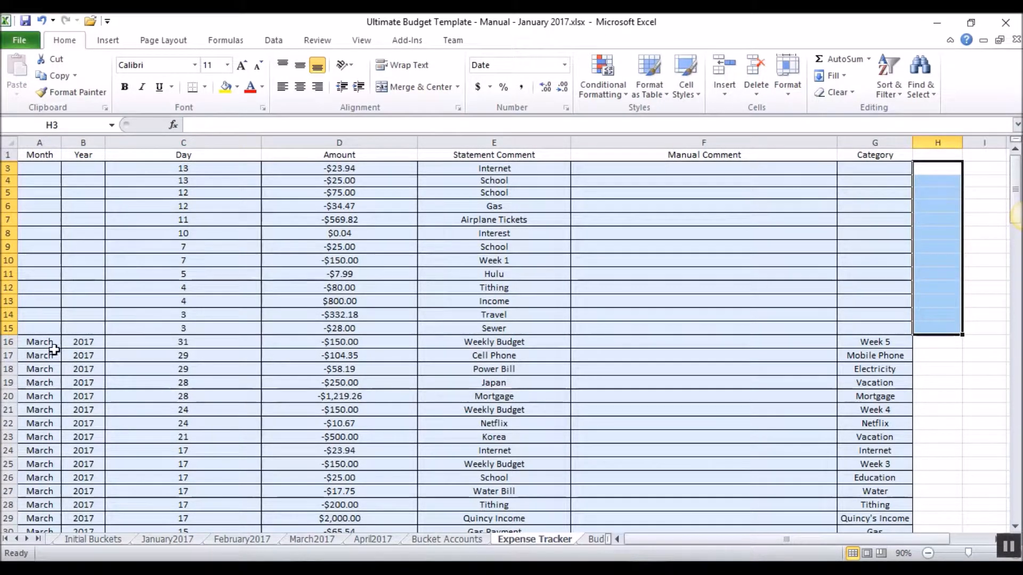
Step: Enter April as the month in A15 and fill the year 2017 up the Year column to B3
click(43, 326)
text(April)
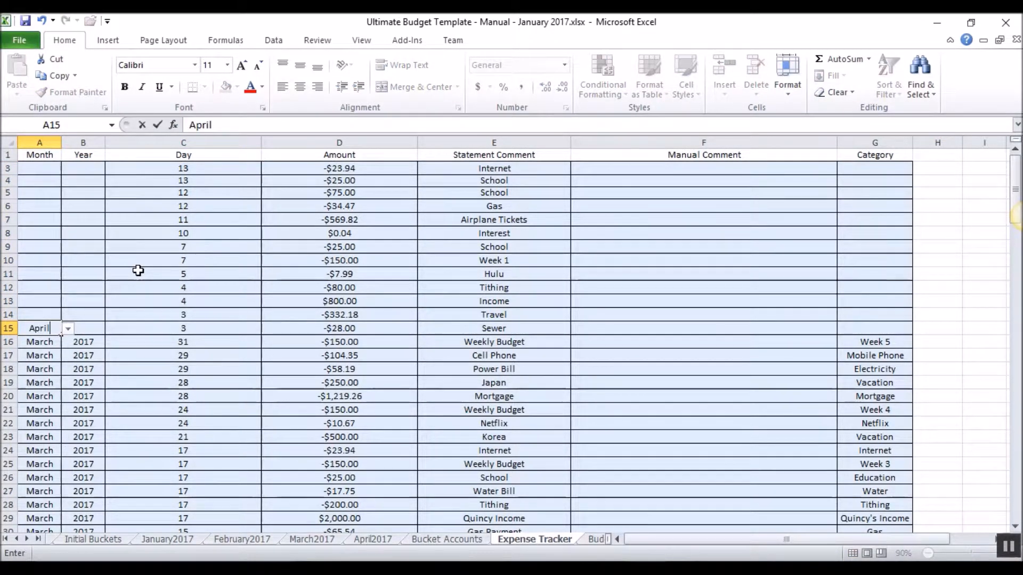
key(Return)
click(91, 331)
click(91, 342)
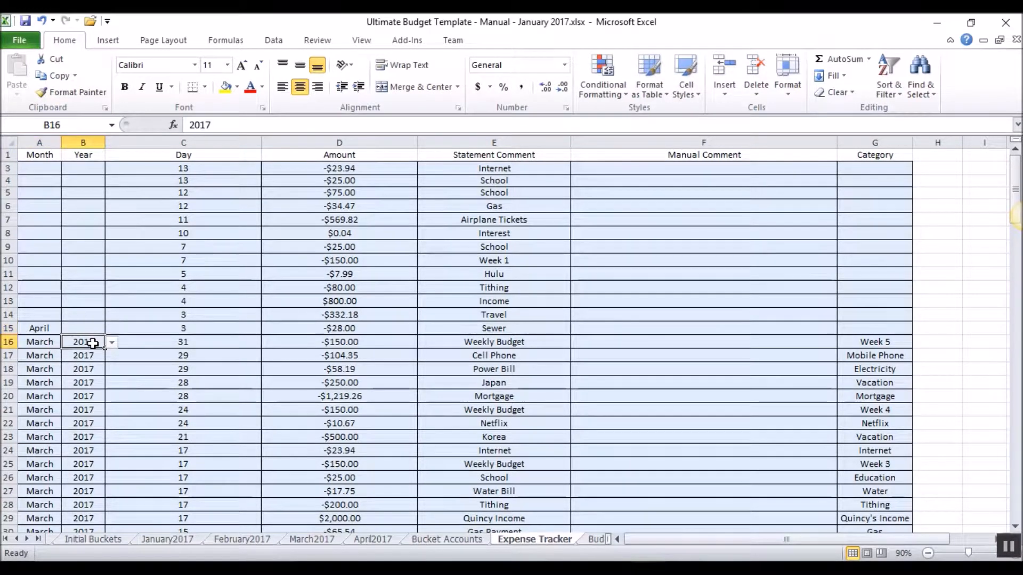
double_click(105, 351)
click(96, 358)
drag(88, 343, 82, 166)
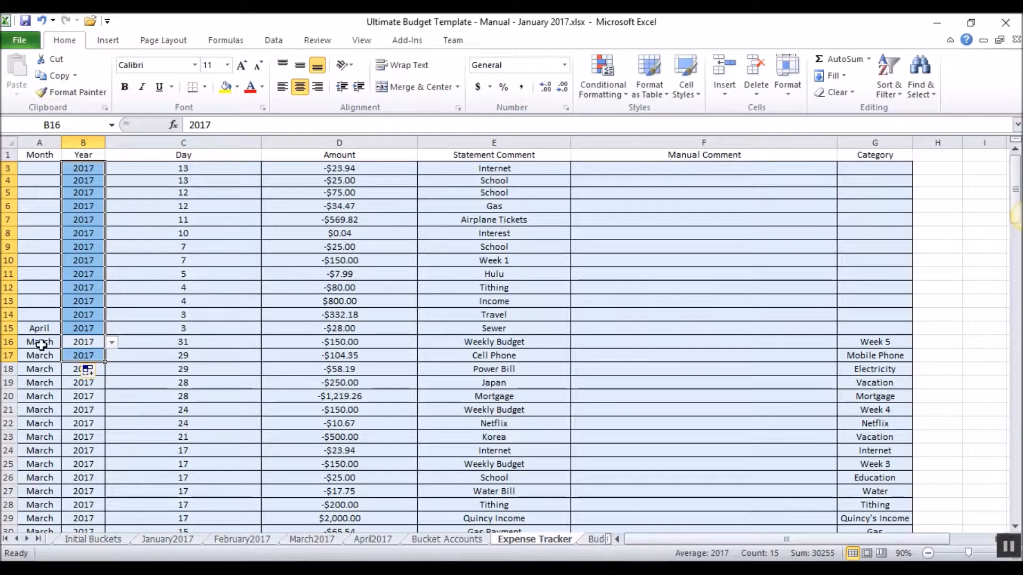
Step: Fill the Month column with April from A15 up to A3, repeating the same month in every row
click(53, 330)
drag(58, 333, 57, 168)
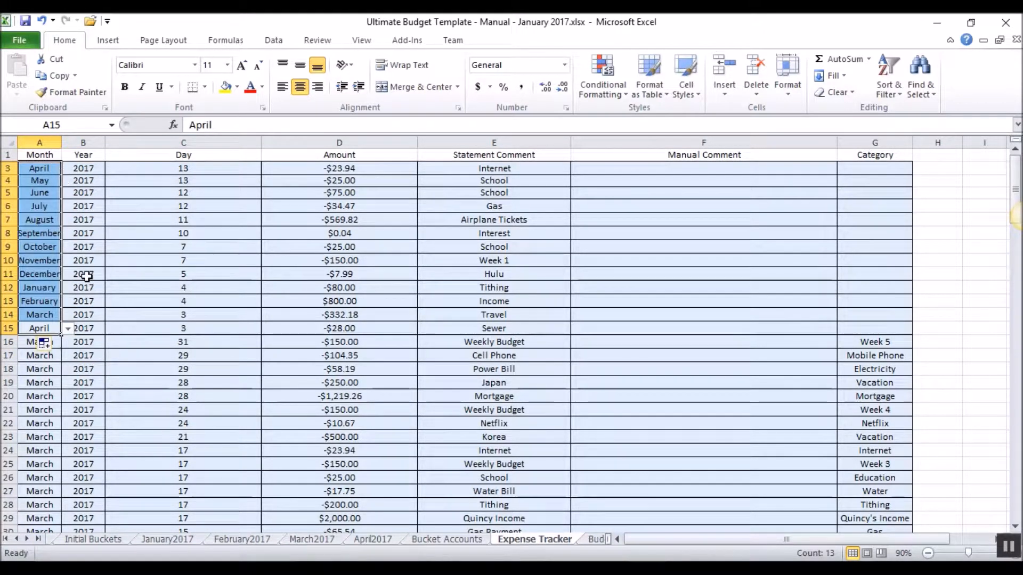
key(Up)
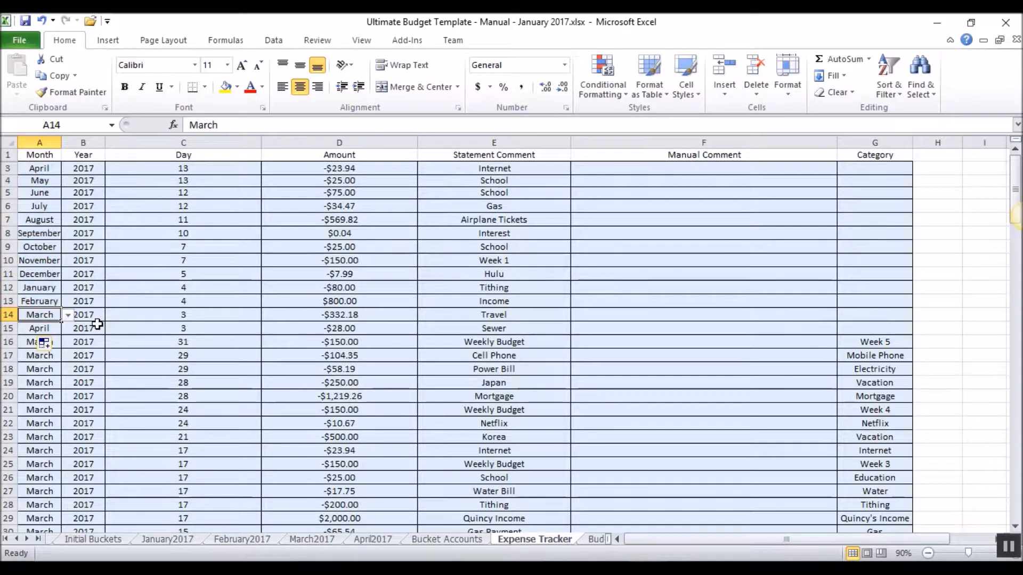
text(April)
key(Return)
drag(33, 316, 54, 168)
click(128, 282)
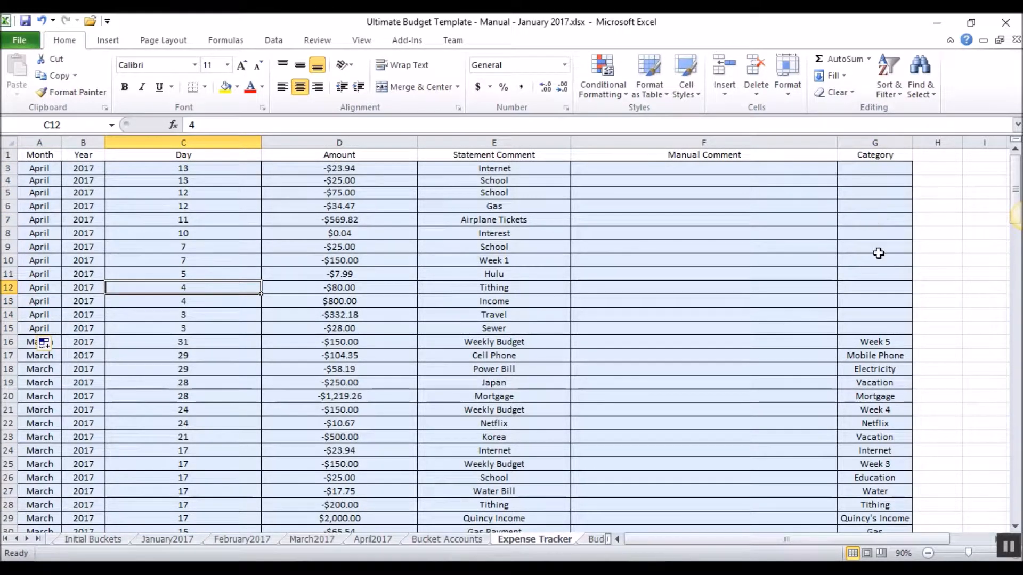
Step: Categorize the April 3 Sewer transaction in G15 as Sewer and the Travel transaction in G14 as Vacation
click(869, 330)
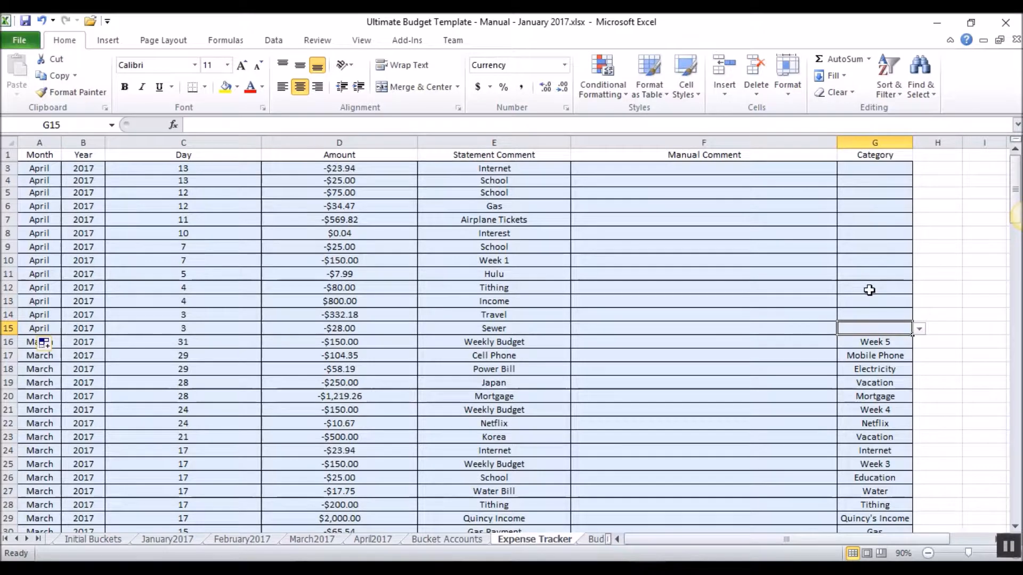
text(Sewer)
key(Return)
key(Up)
key(Up)
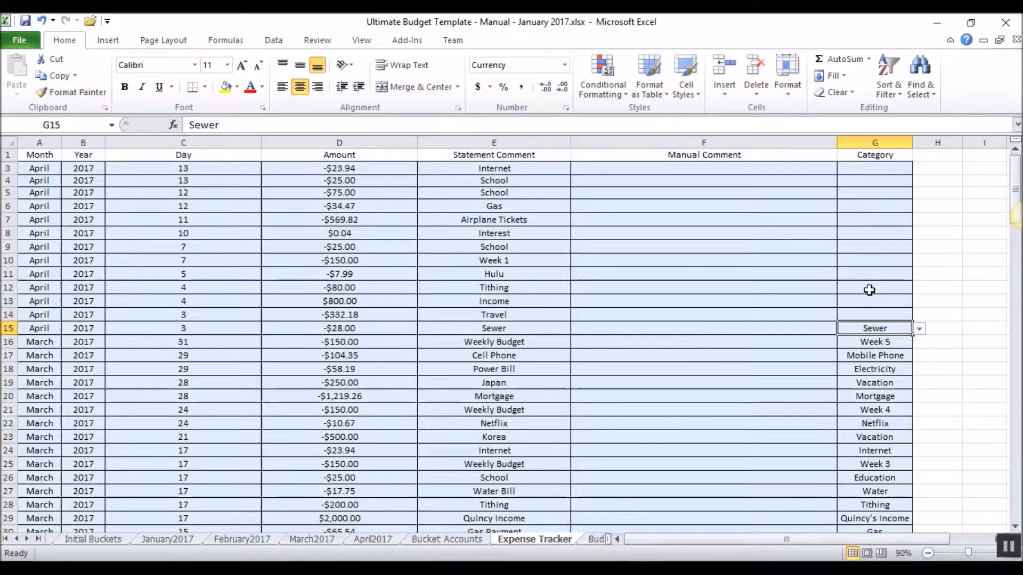
text(Trave)
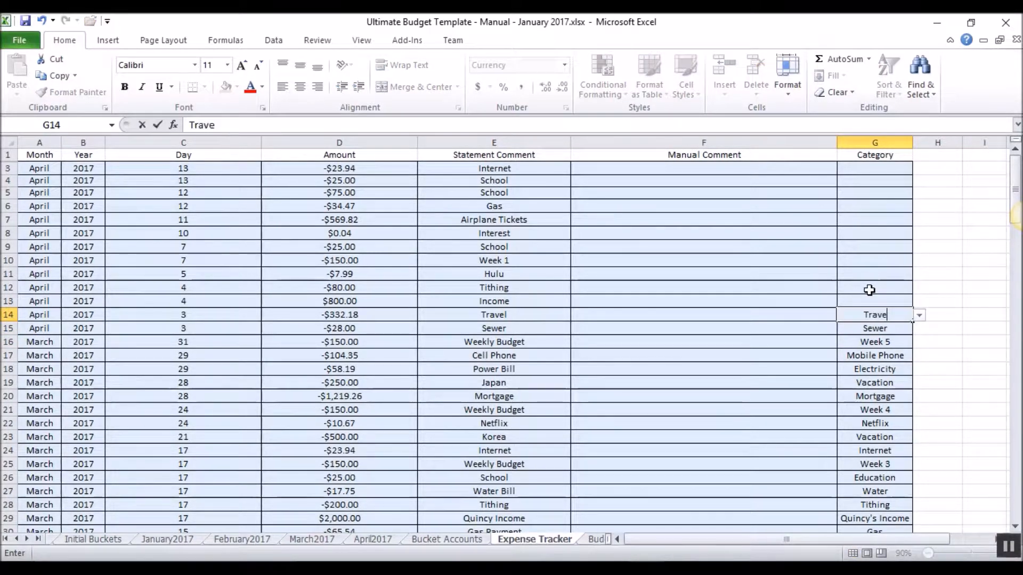
key(BackSpace)
key(BackSpace)
key(BackSpace)
text(Vacation)
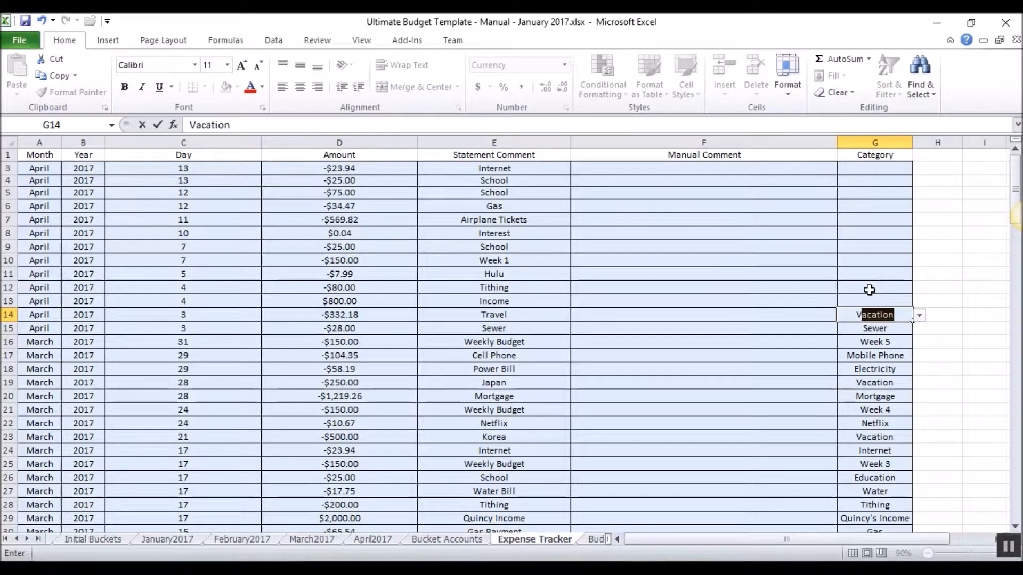
key(Up)
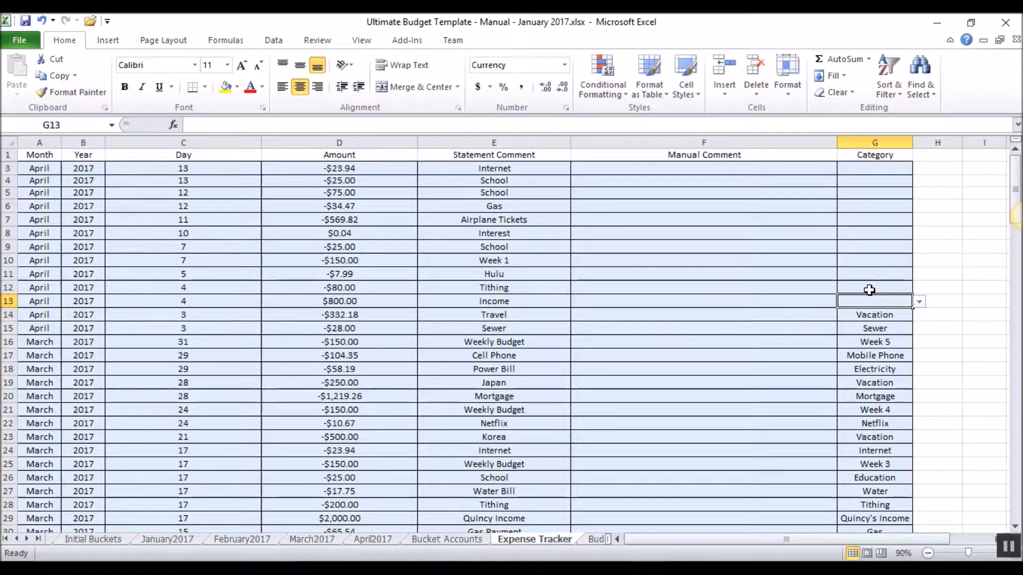
Step: Assign the earner's named income category to the Income transaction in G13 and Tithing to the transaction in G12
text(Quincy's)
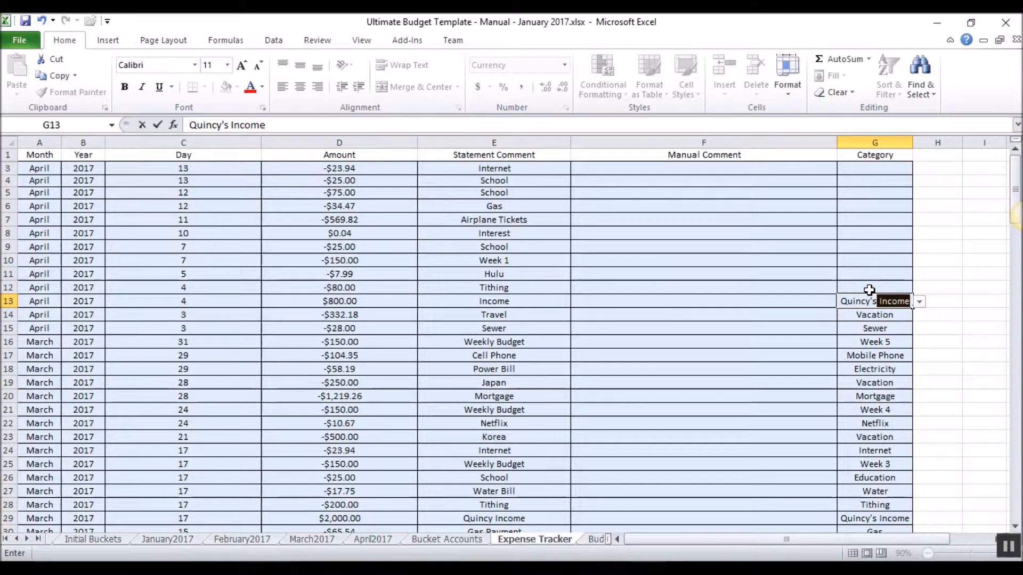
key(Return)
click(870, 290)
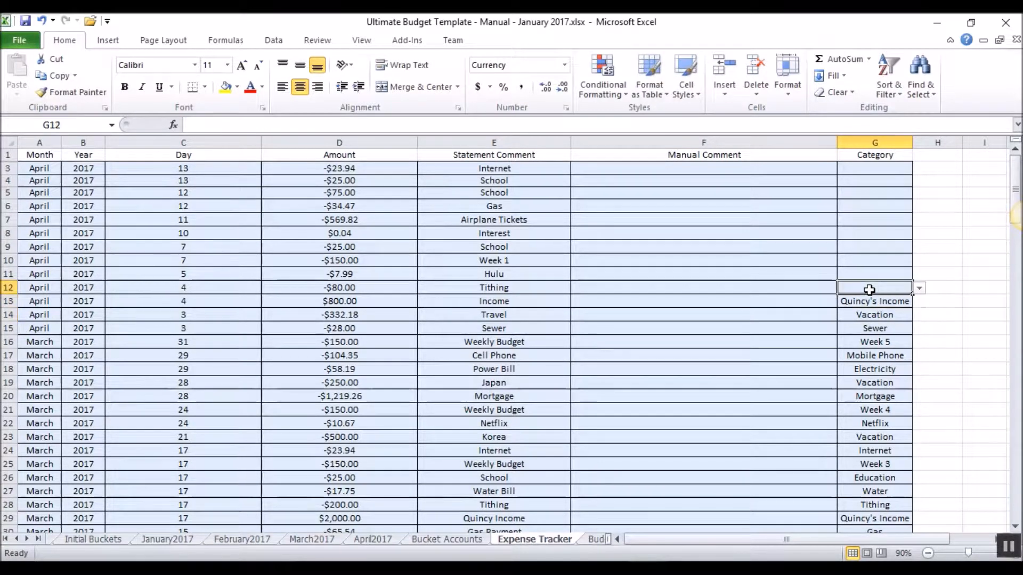
text(Tithing)
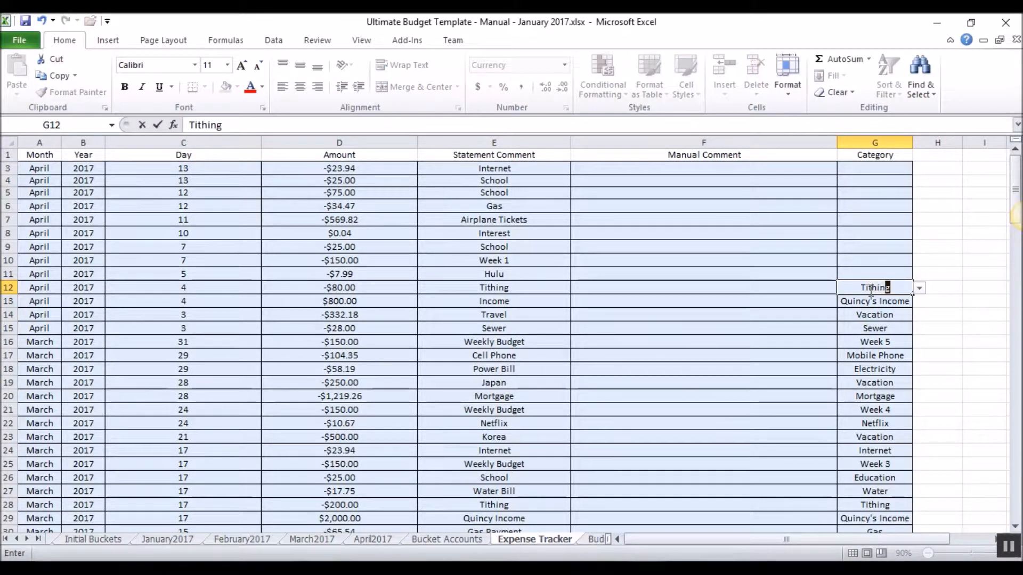
key(Return)
key(Up)
key(Up)
Step: Set the category to Hulu for the transaction in G11 and to Week 1 for the one in G10
text(Hulu)
key(Return)
key(Up)
key(Up)
text(Wee)
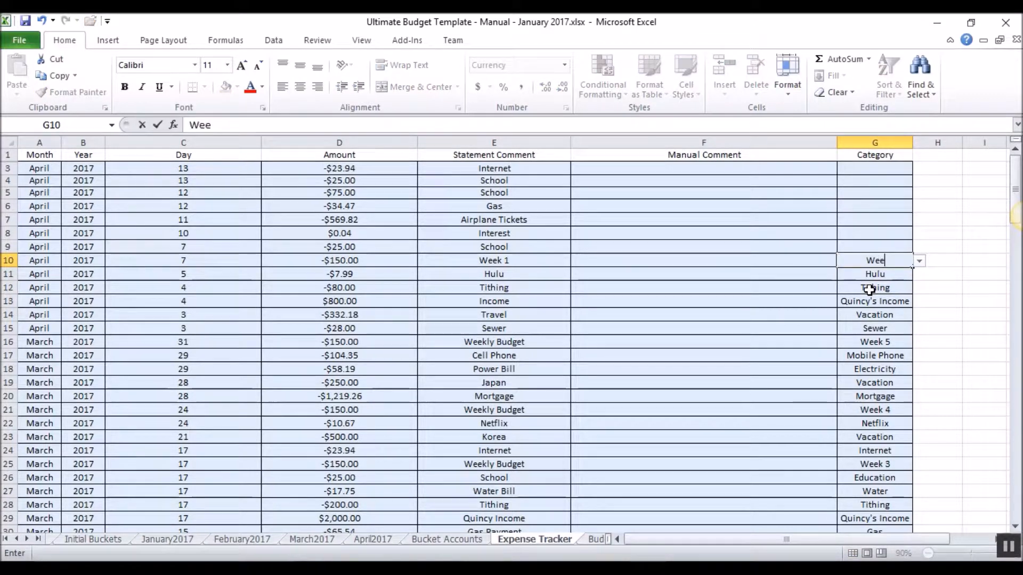
text(k 1)
key(Return)
key(Up)
key(Up)
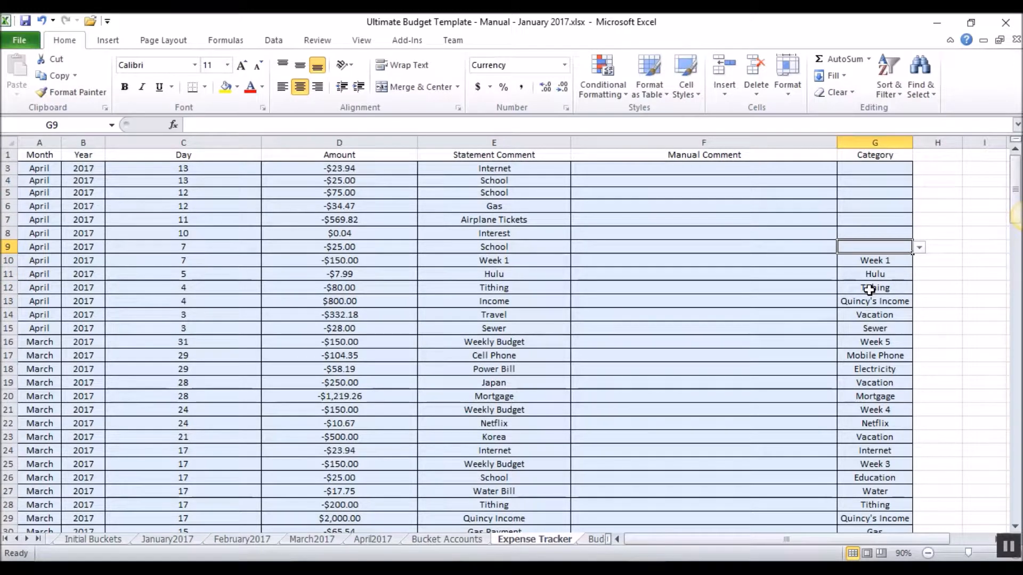
Step: Categorize the April 7 School transaction in G9 as Education and the Interest transaction in G8 as Interest
text(S)
text(Educati)
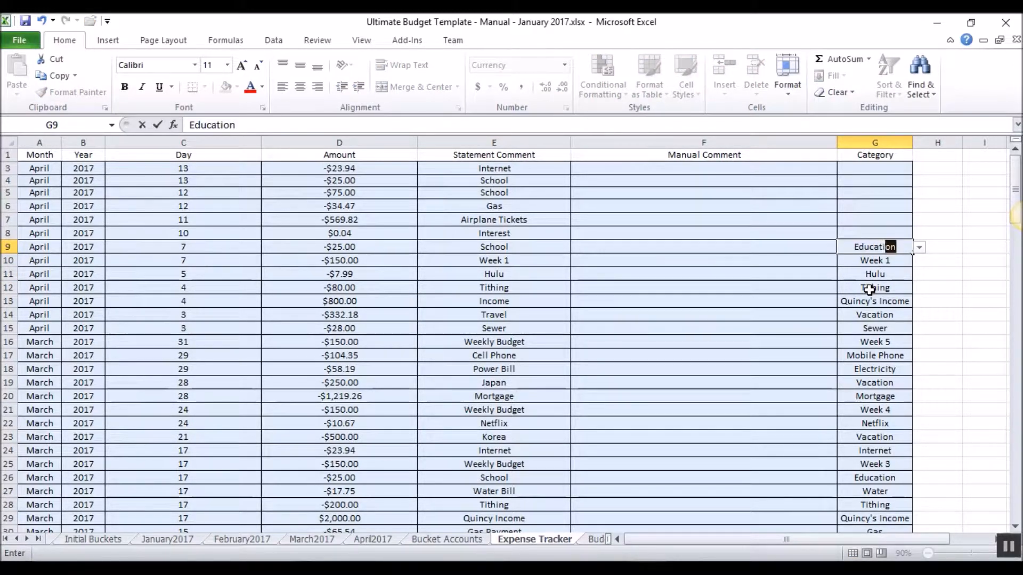
text(on)
key(Return)
key(Up)
key(Up)
text(Interest)
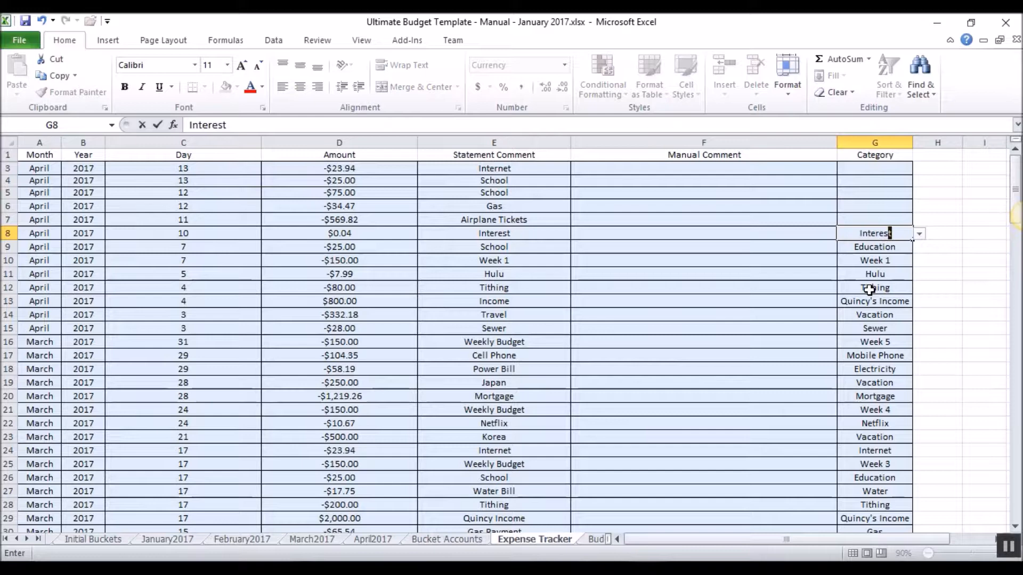
key(Return)
key(Up)
key(Up)
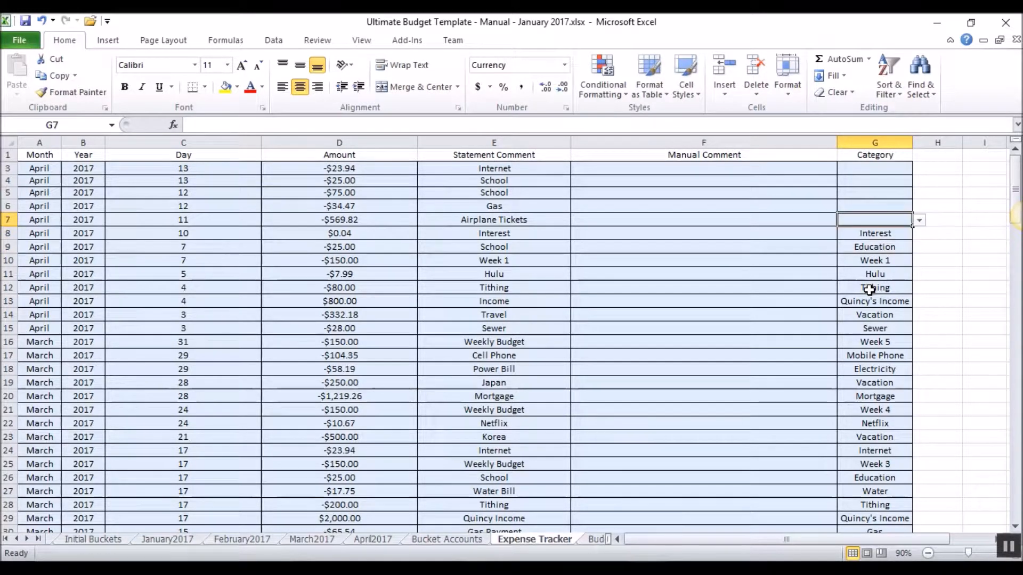
Step: Set the Airplane Tickets transaction's category in G7 to Vacation
text(Vacati)
key(Return)
key(Up)
key(Up)
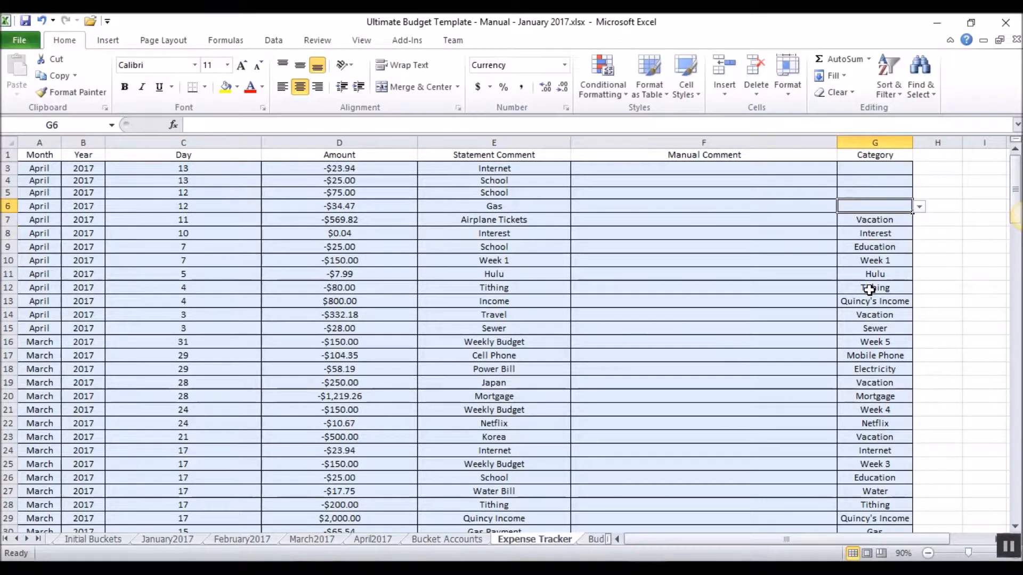
Step: Set the category to Car Gas for the Gas transaction in G6 and to Education for the School transaction in G5
text(Car Gas)
key(Return)
key(Up)
key(Up)
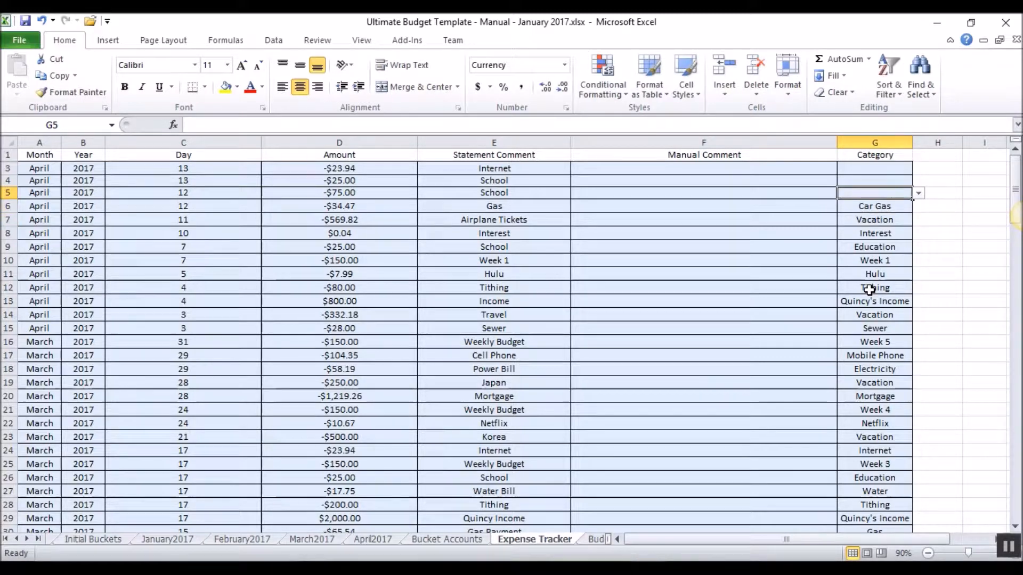
text(Educatio)
key(Return)
Step: Categorize the School transaction in G4 as Education and the Internet transaction in G3 as Internet
key(Up)
key(Up)
text(Educa)
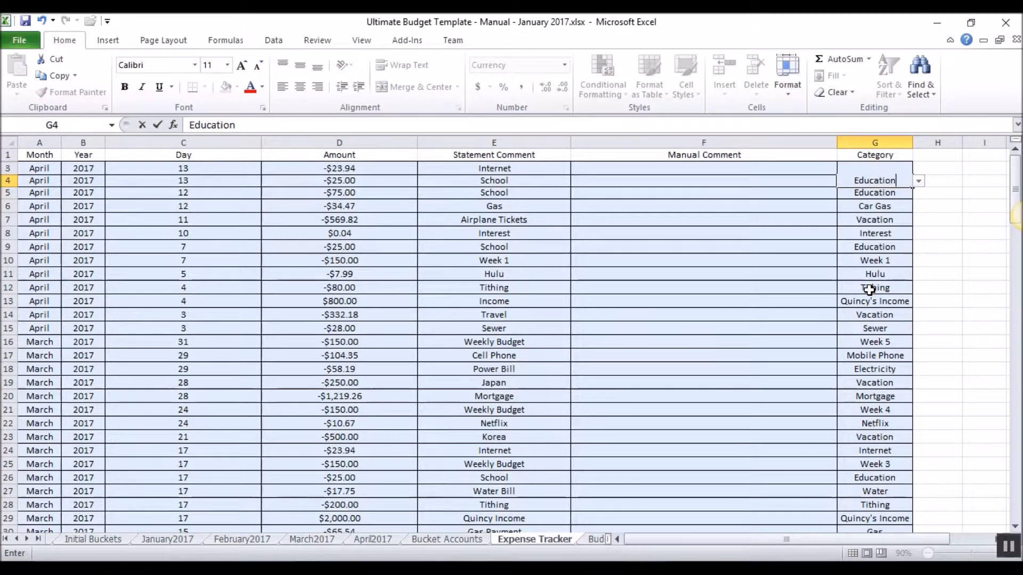
key(Return)
key(Up)
key(Up)
text(I)
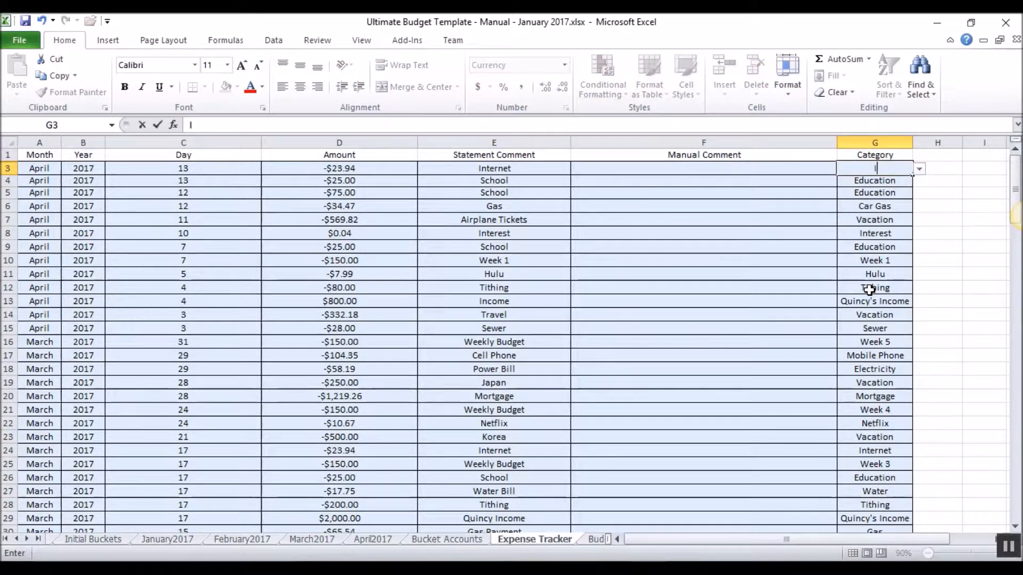
text(ntern)
key(Return)
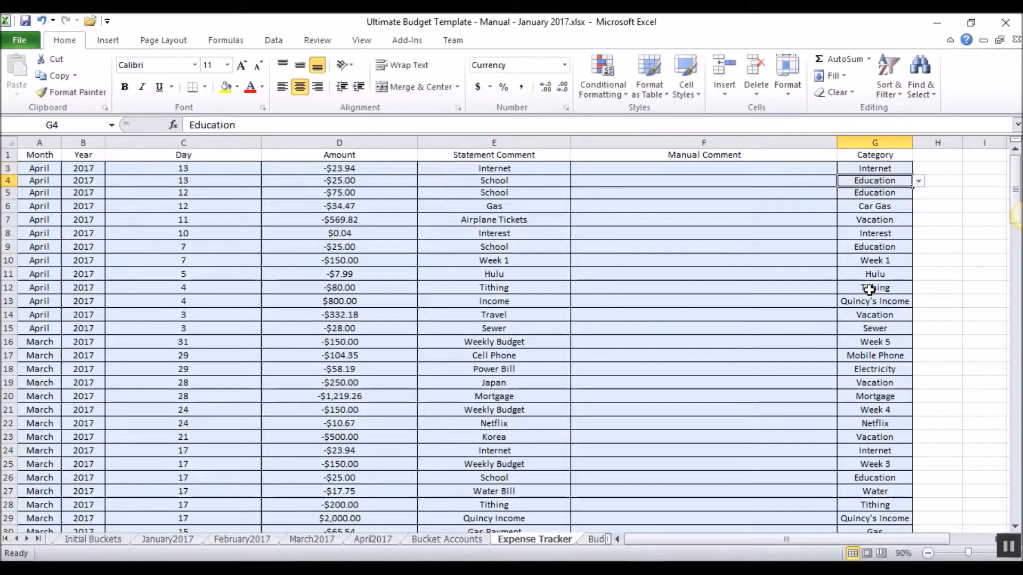
Step: Insert a blank row above the April 13 Internet transaction in row 3 of the Expense Tracker
right_click(6, 168)
click(48, 268)
click(602, 342)
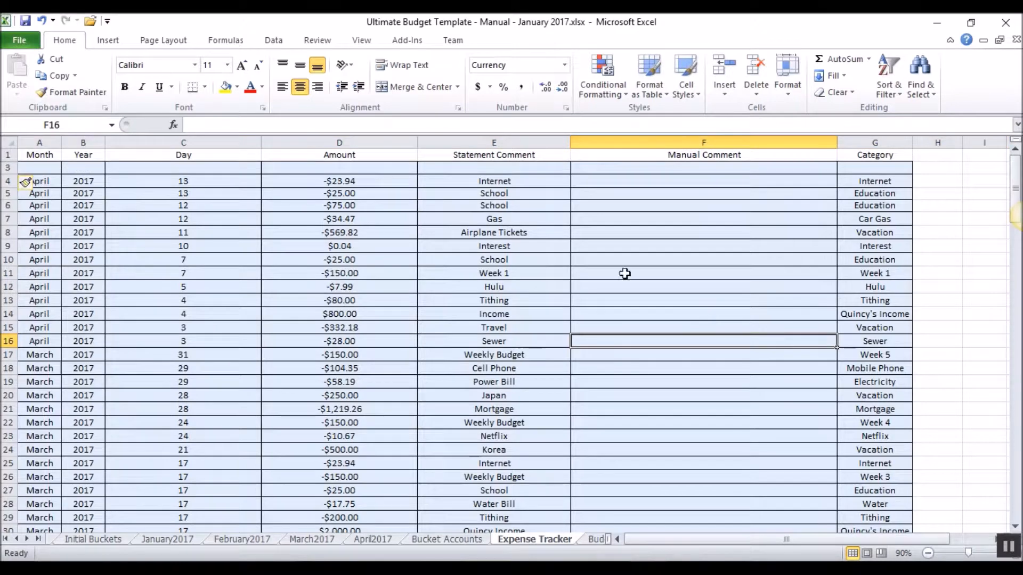
Step: Review the April2017 sheet's income, withholdings, household and bucket expenses, Monthly Summary and Checking Account Reconciliation
click(379, 539)
scroll(452, 373, down, 4)
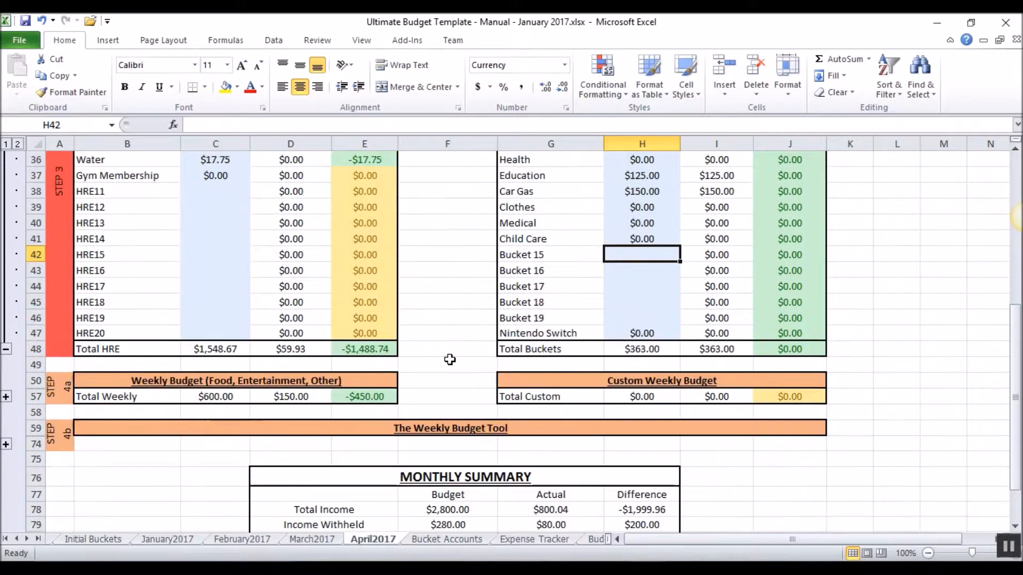
scroll(452, 365, up, 5)
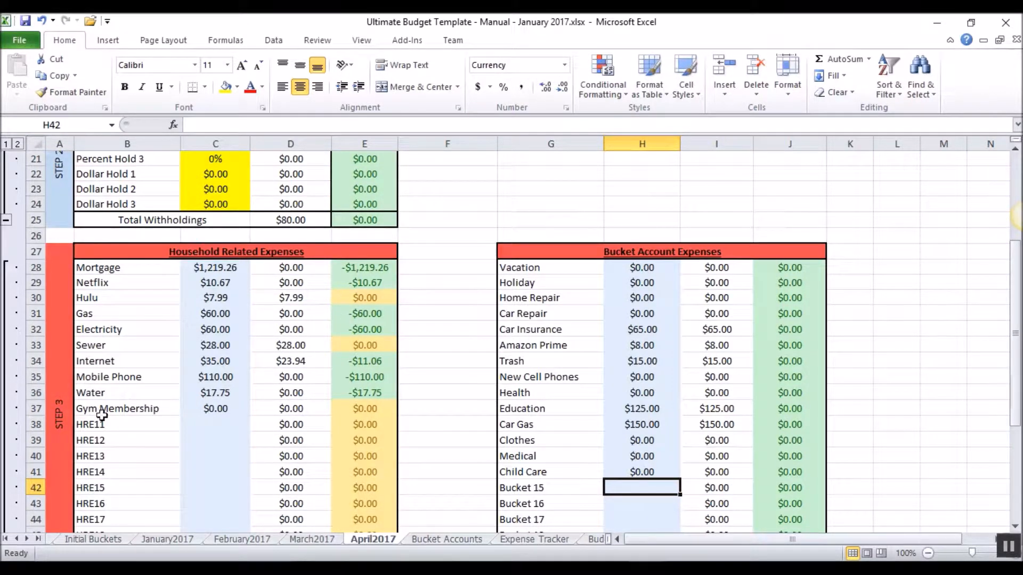
scroll(101, 416, up, 7)
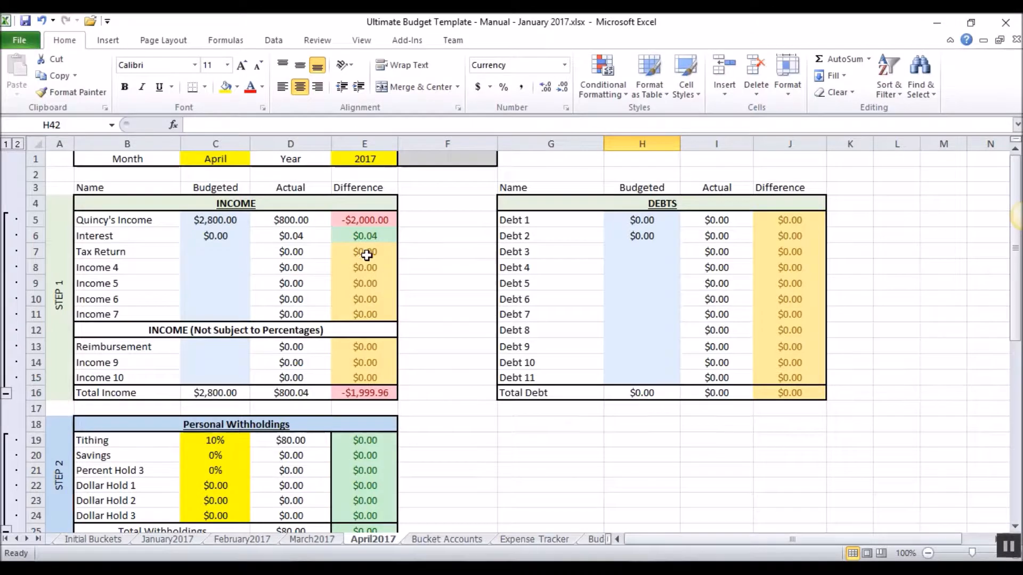
scroll(393, 297, down, 12)
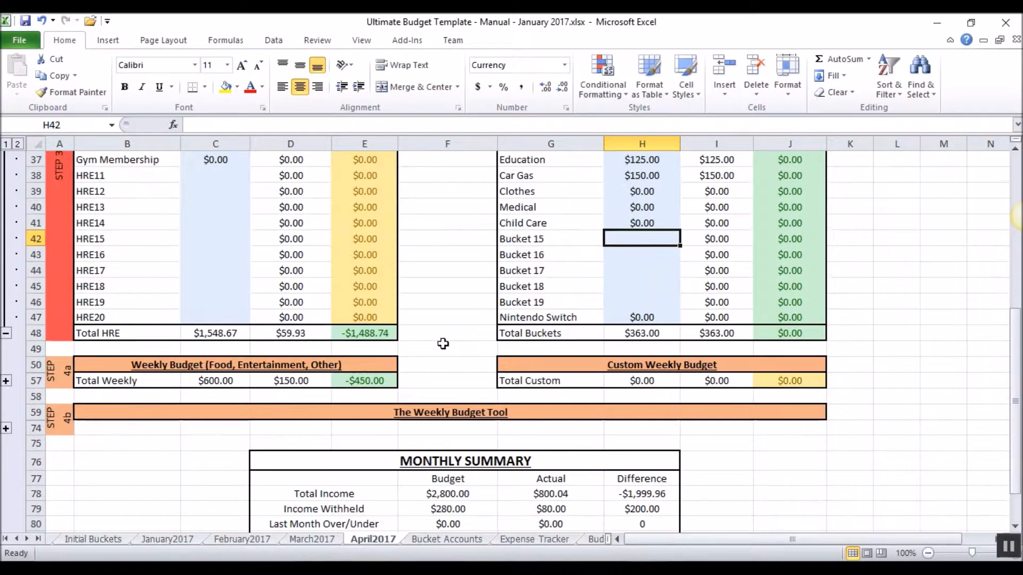
scroll(437, 341, down, 3)
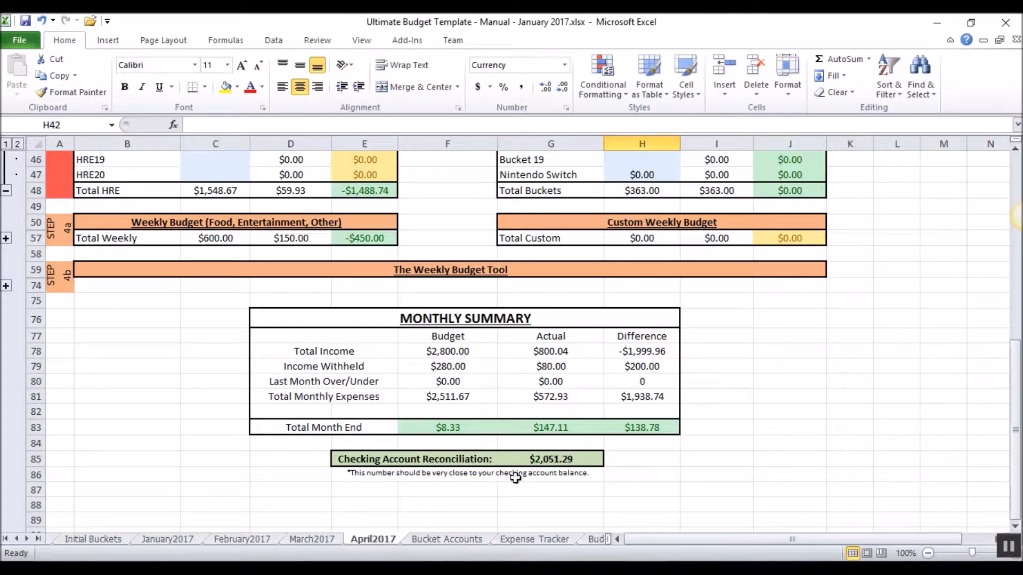
Step: Examine the balances of the Vacation, Holiday, Home Repair, Car Repair and Car Insurance buckets on the Bucket Accounts sheet
click(437, 540)
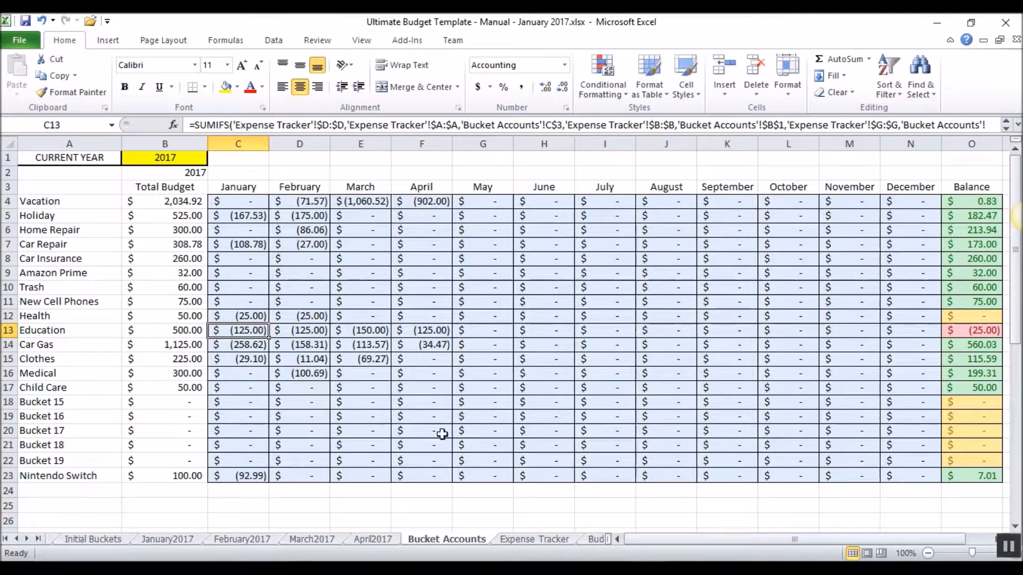
click(981, 203)
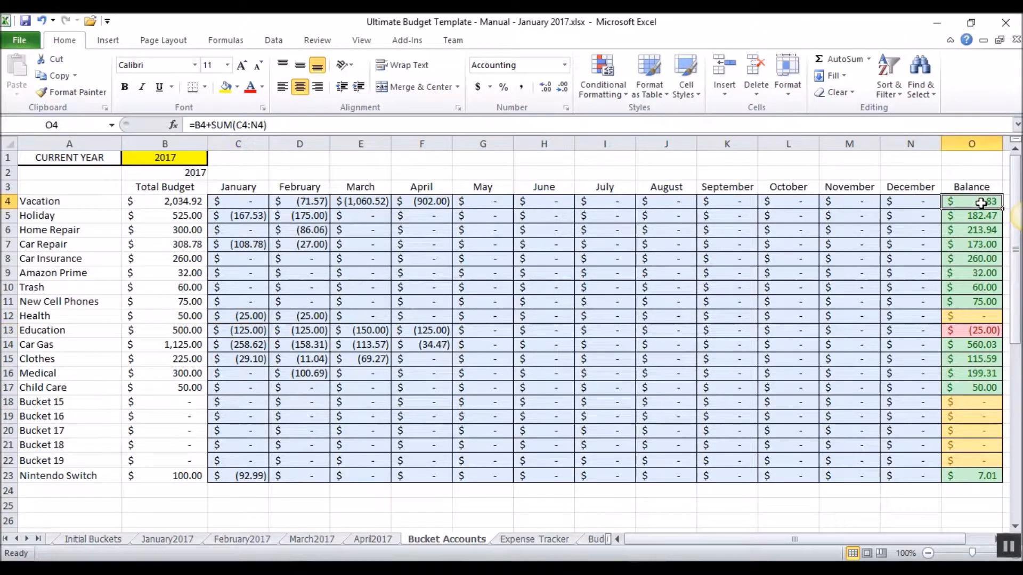
click(979, 220)
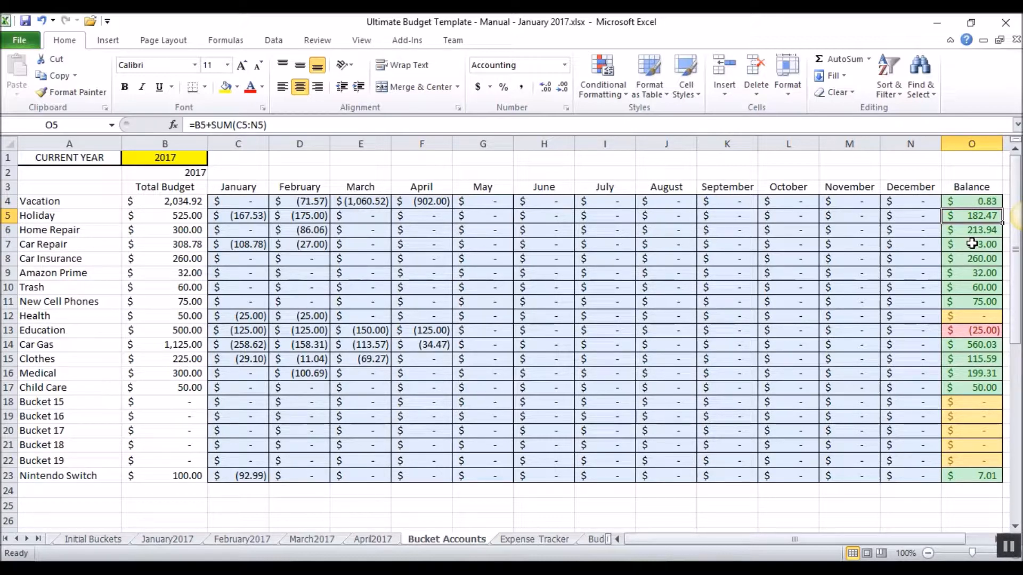
click(978, 234)
click(978, 244)
click(981, 260)
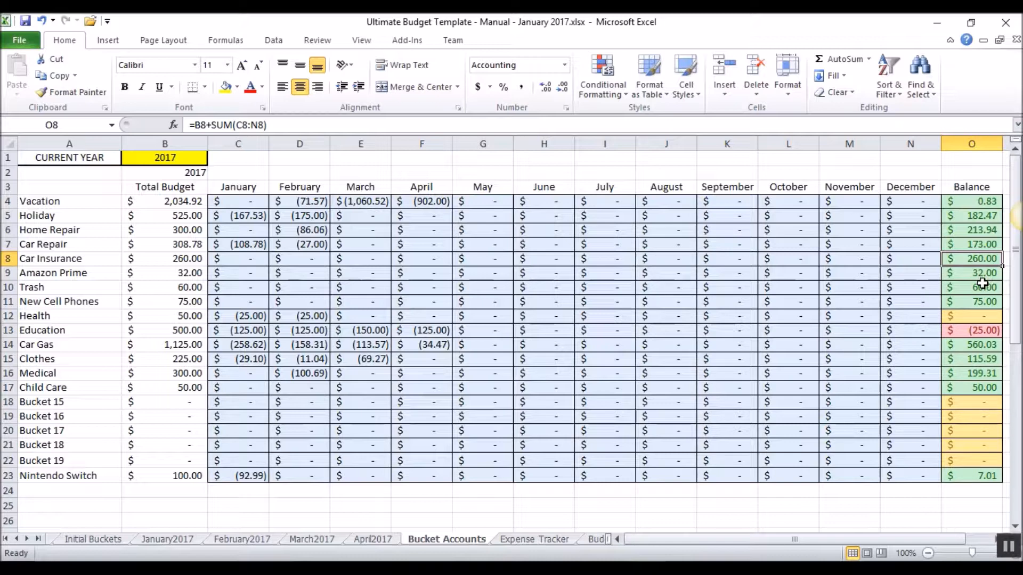
Step: Compare the Education bucket's balance with the Car Gas balance and check the Medical balance
scroll(979, 280, down, 1)
scroll(978, 266, up, 1)
click(979, 330)
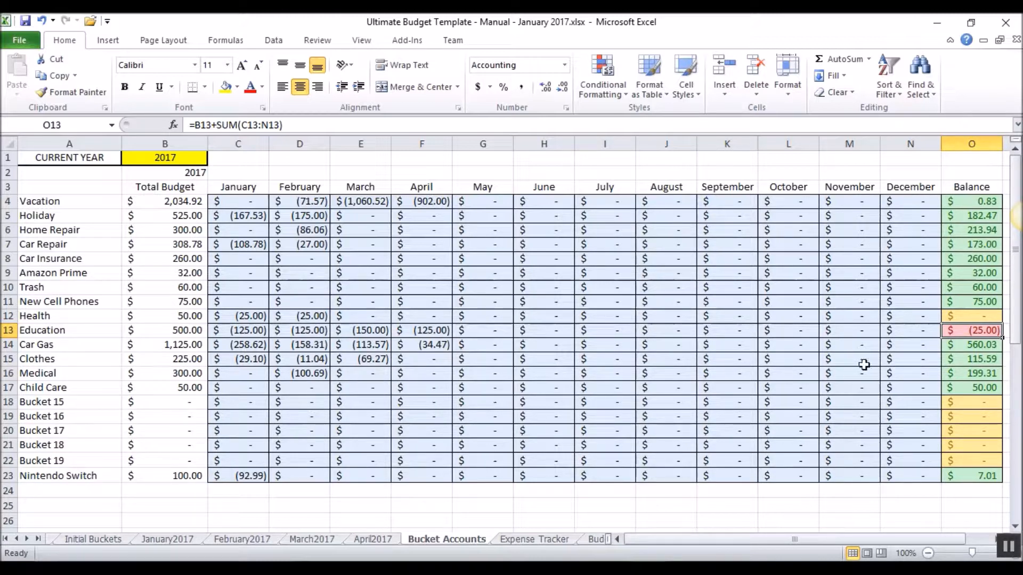
click(965, 346)
click(971, 331)
click(977, 344)
click(979, 331)
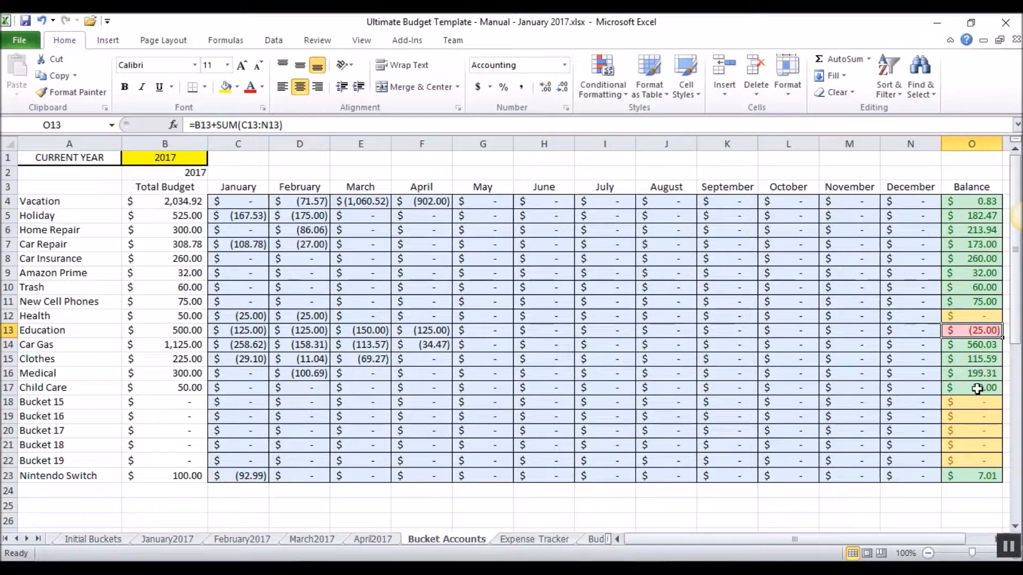
click(952, 378)
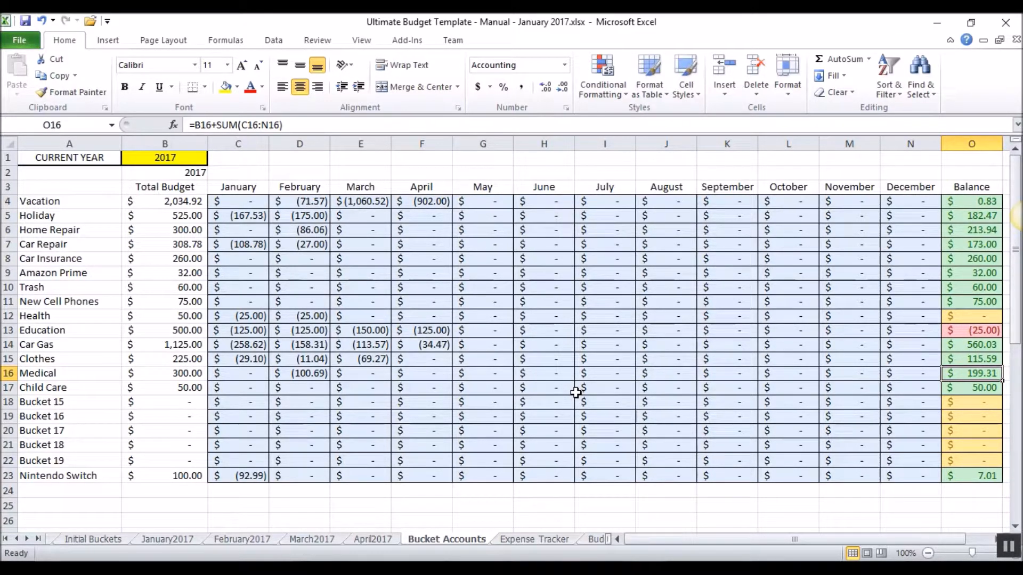
Step: Recheck the Checking Account Reconciliation, Monthly Summary and income section on the April2017 sheet
click(368, 540)
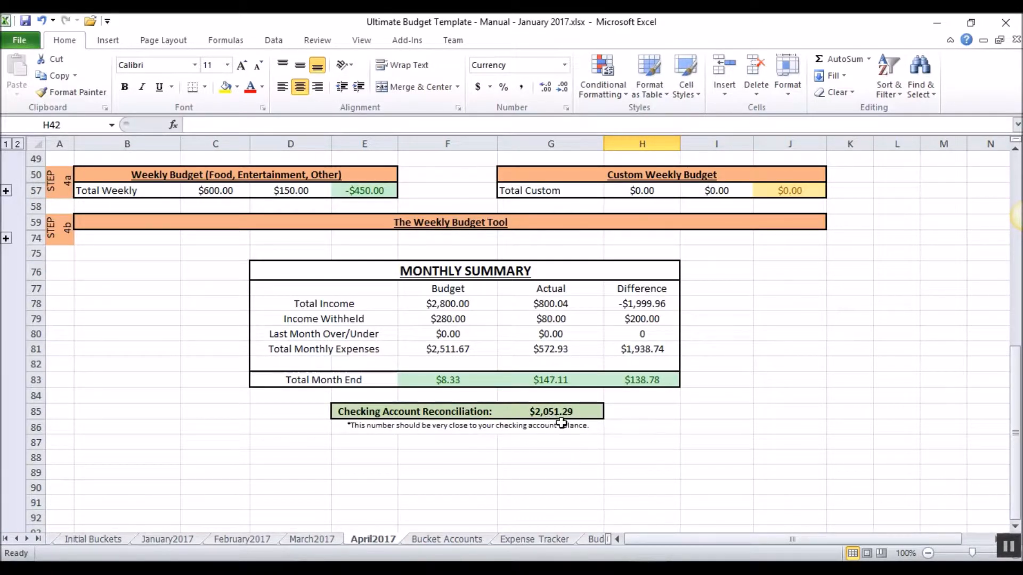
scroll(604, 441, up, 6)
scroll(461, 311, up, 10)
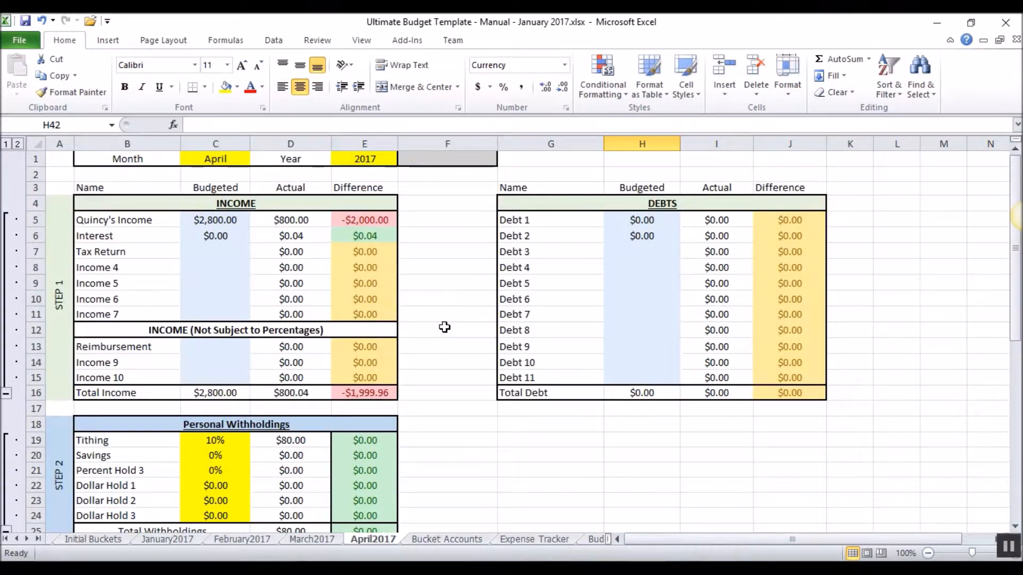